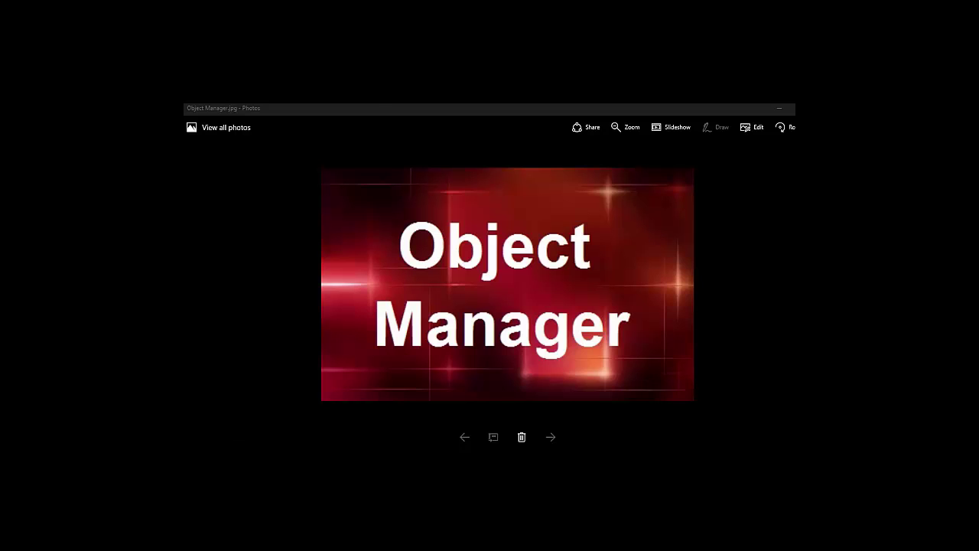
Launch Object Manager from Start > All Programs > MicroStrategy Products
key(super)
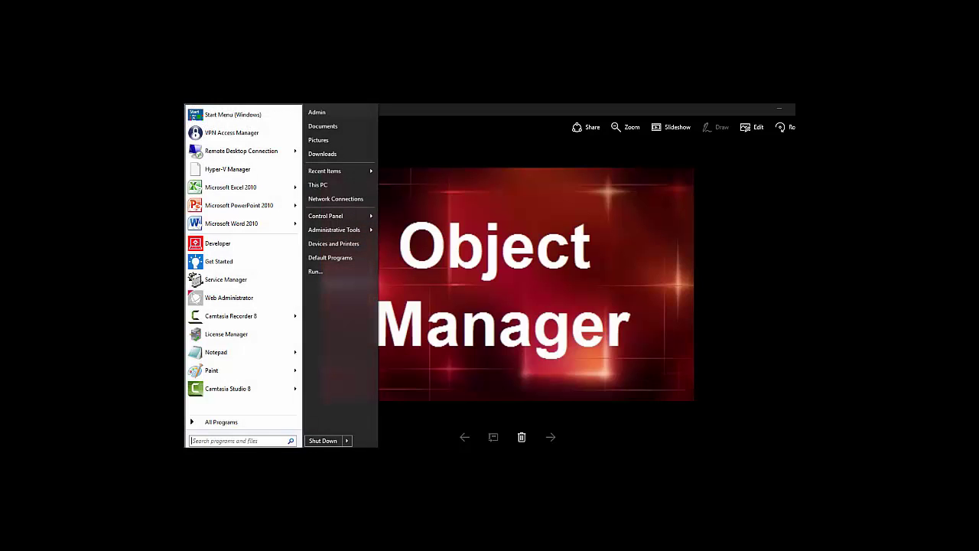
click(228, 420)
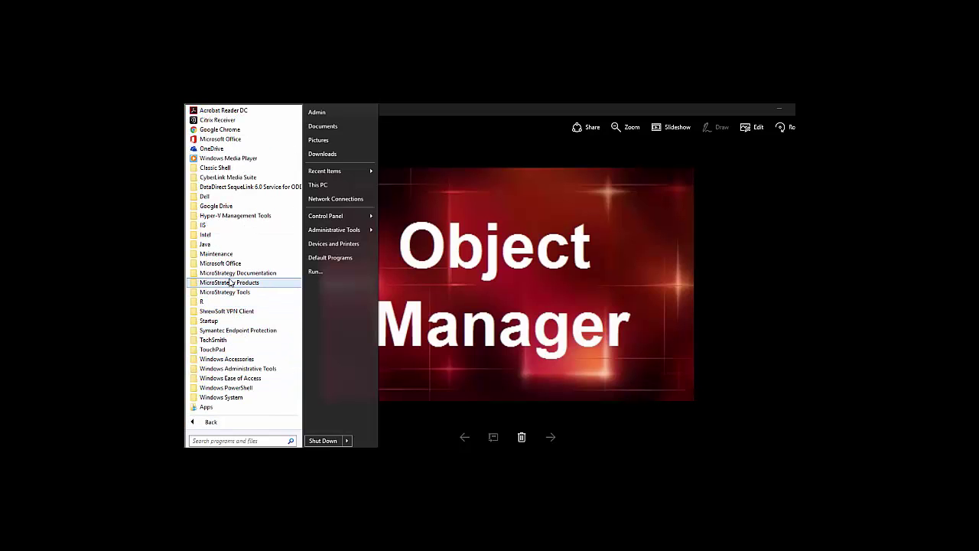
click(230, 283)
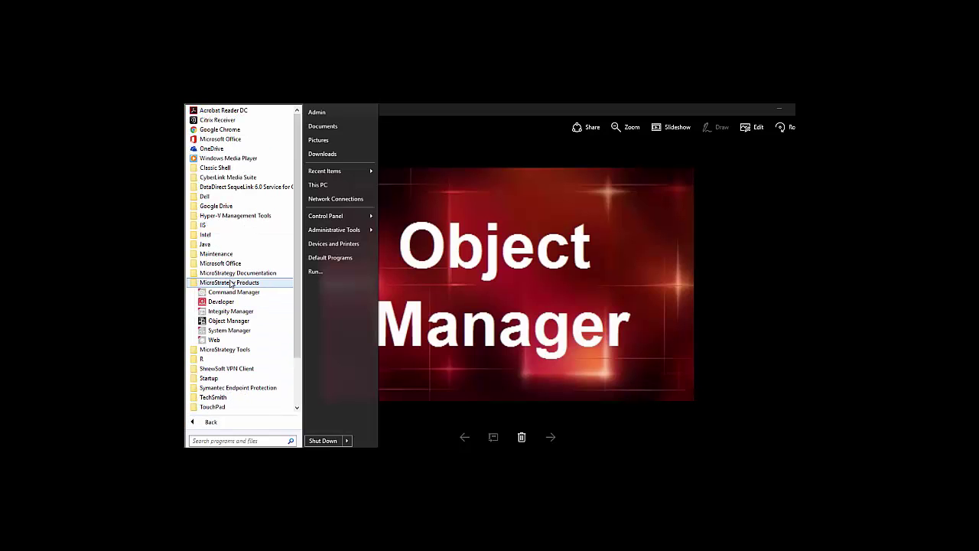
click(226, 322)
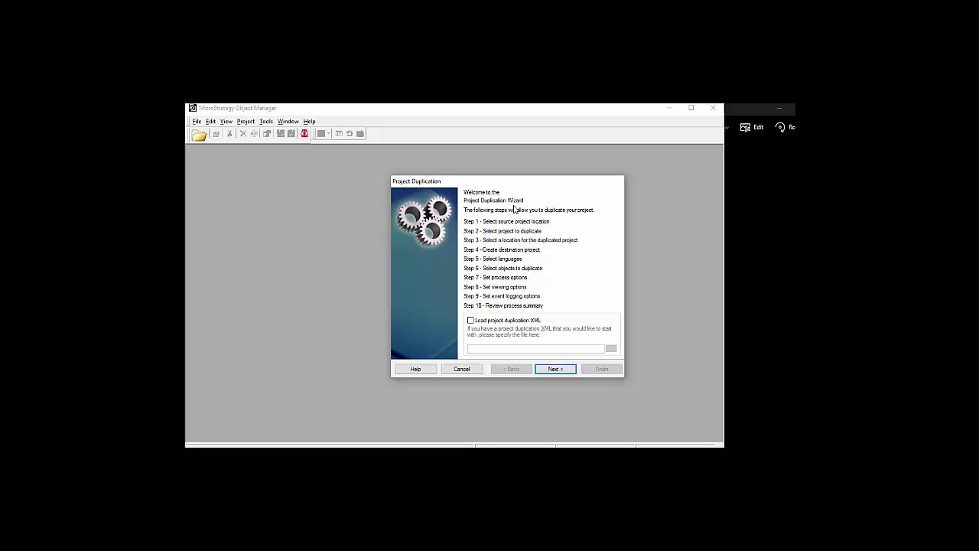
Choose MicroStrategy Analytics Modules as the source and MicroStrategy Tutorial as the project to duplicate
click(553, 368)
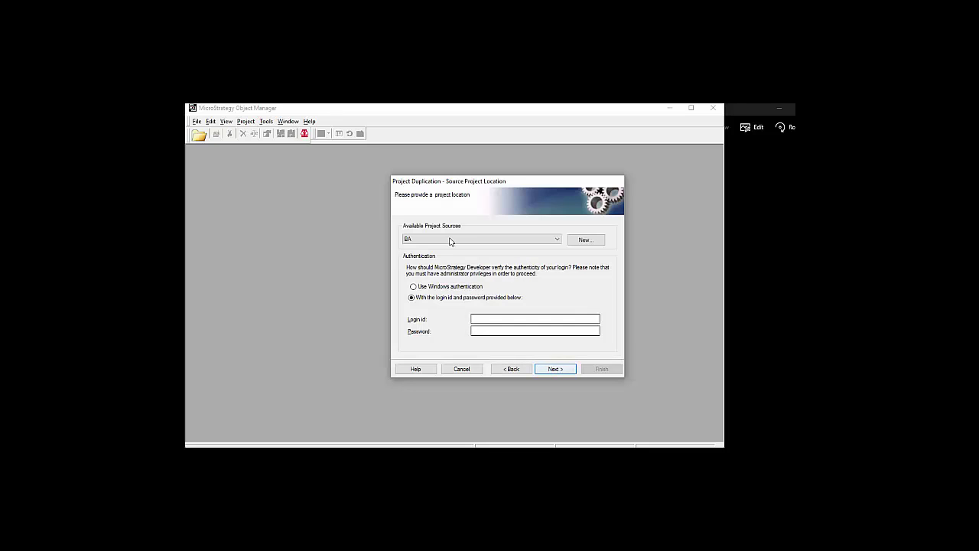
click(414, 242)
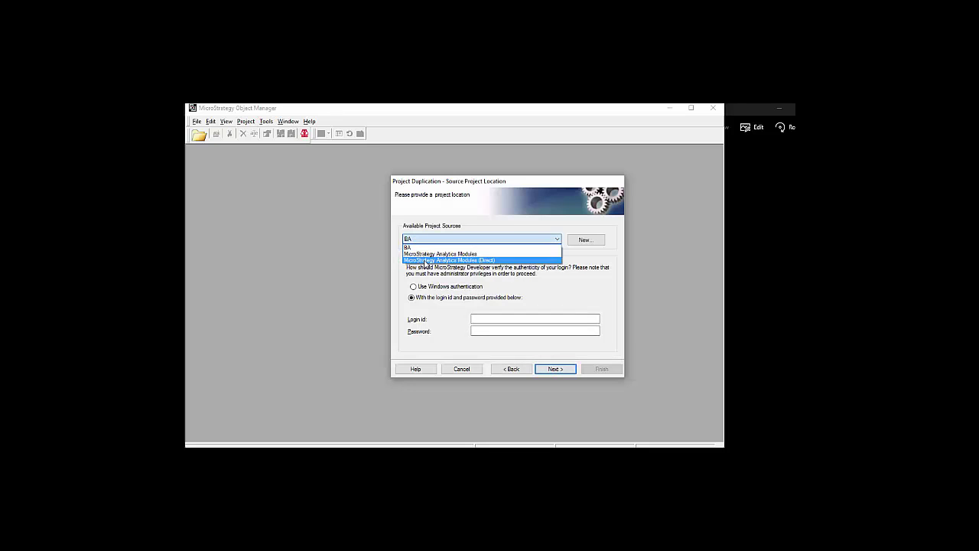
click(425, 259)
click(554, 369)
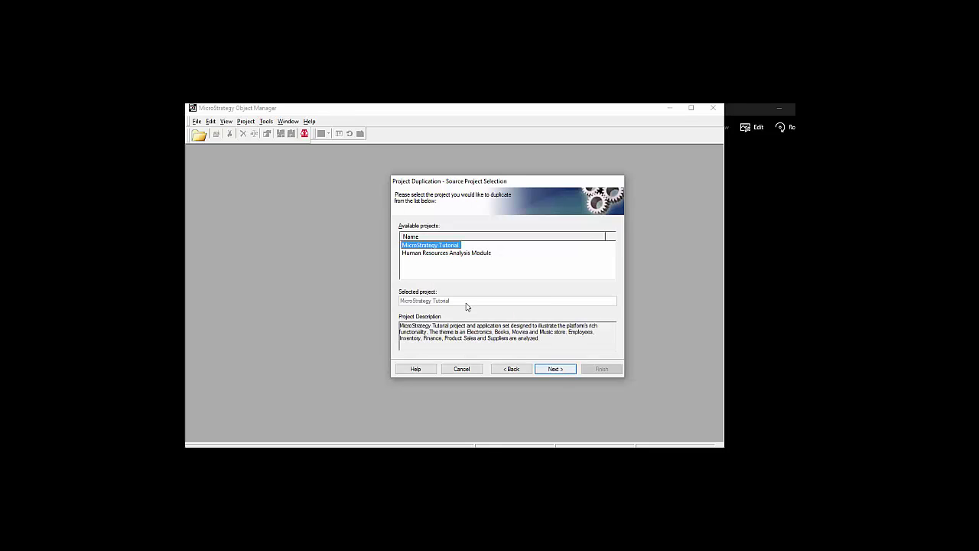
click(556, 369)
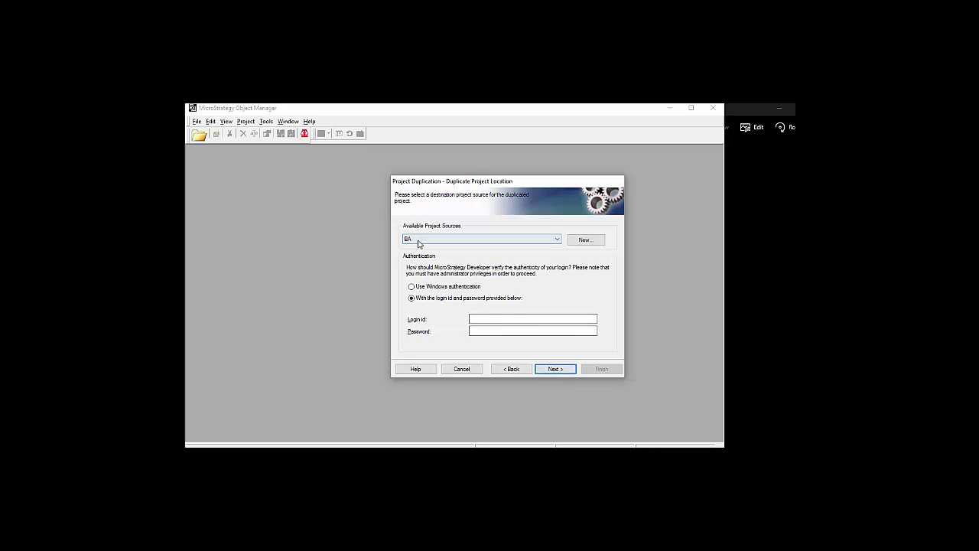
Set MicroStrategy Analytics Modules as the destination and accept the name Duplicated MicroStrategy Tutorial
click(420, 239)
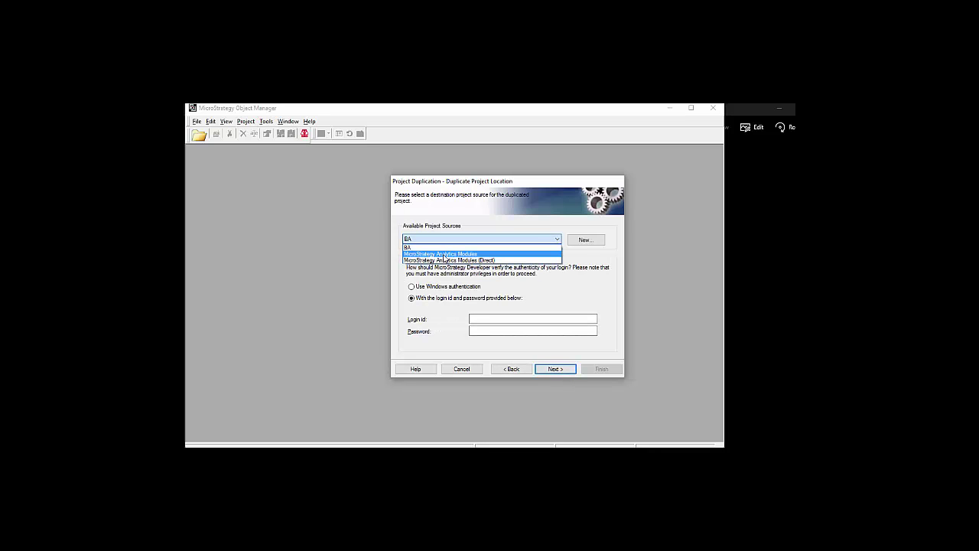
click(433, 254)
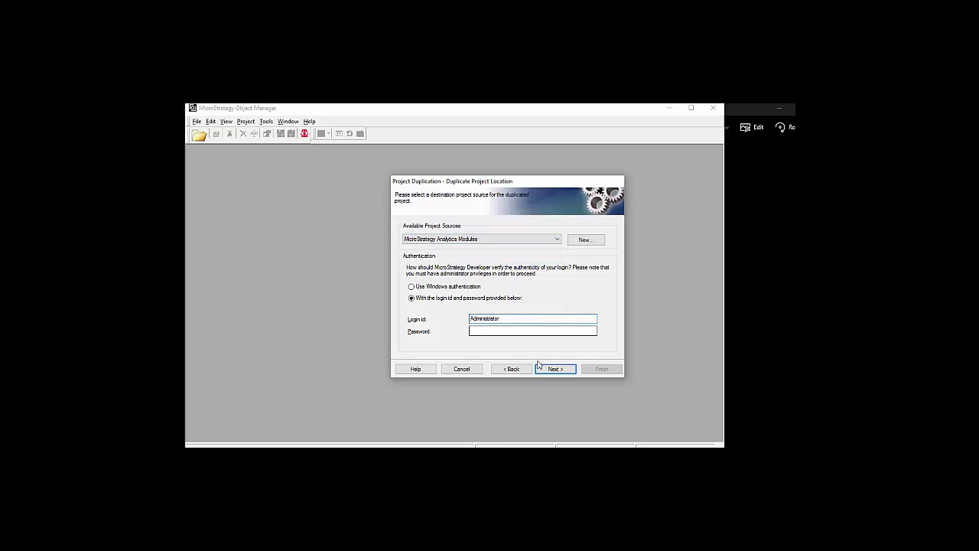
click(554, 369)
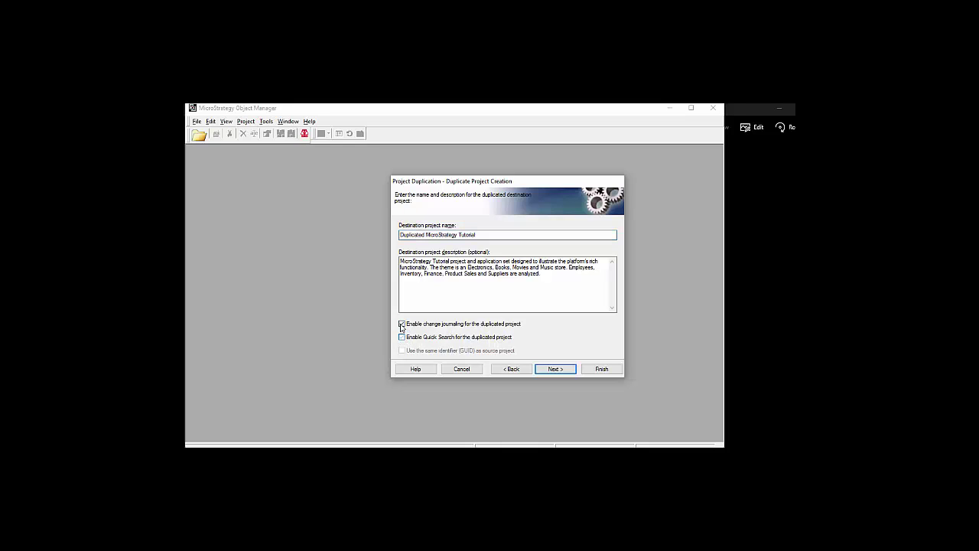
click(566, 370)
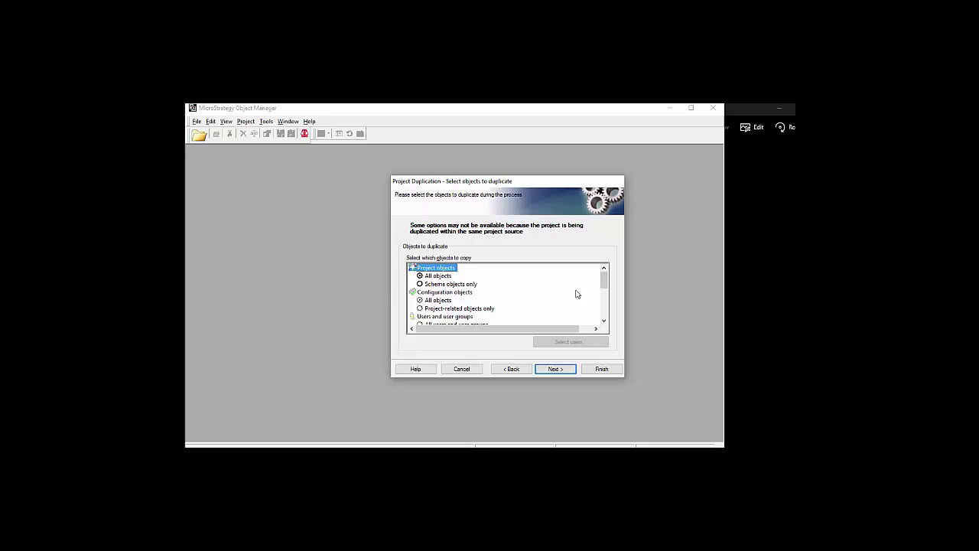
Keep all objects selected for duplication and accept the default process options
drag(605, 277, 608, 292)
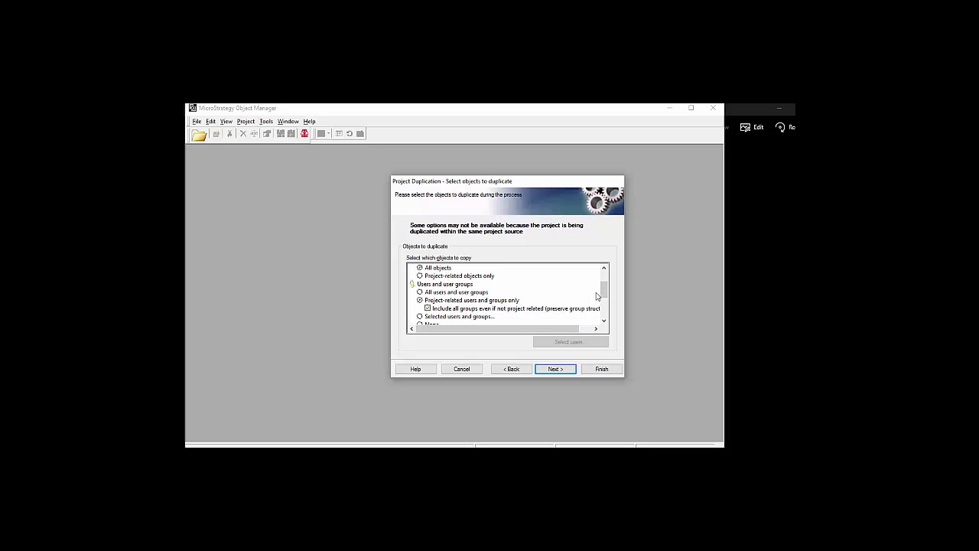
mouse_move(604, 290)
mouse_down()
mouse_move(604, 309)
mouse_move(603, 277)
mouse_up()
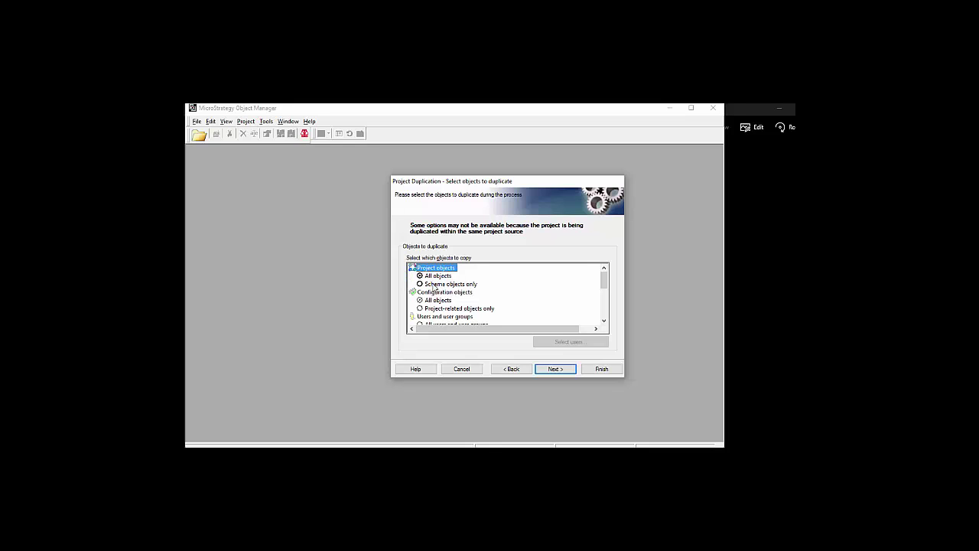
click(556, 369)
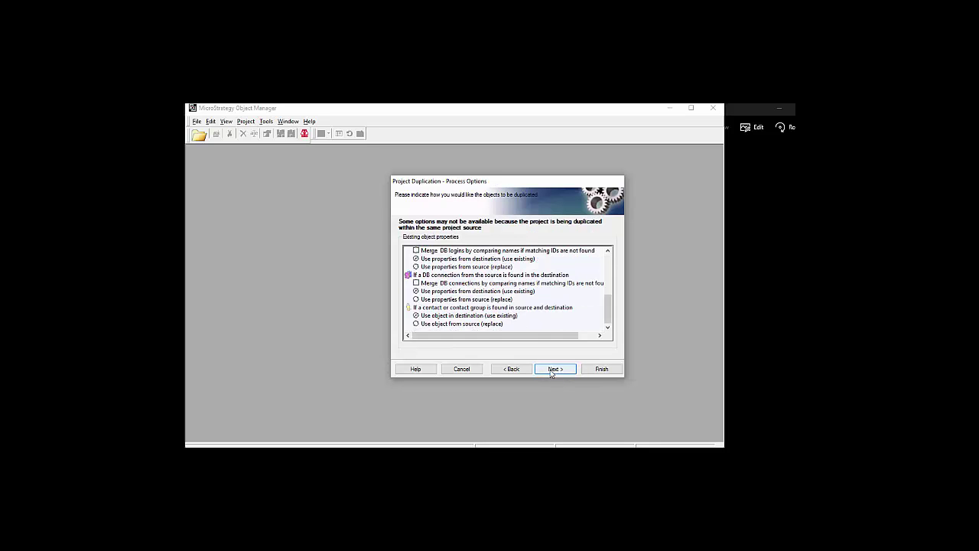
click(552, 370)
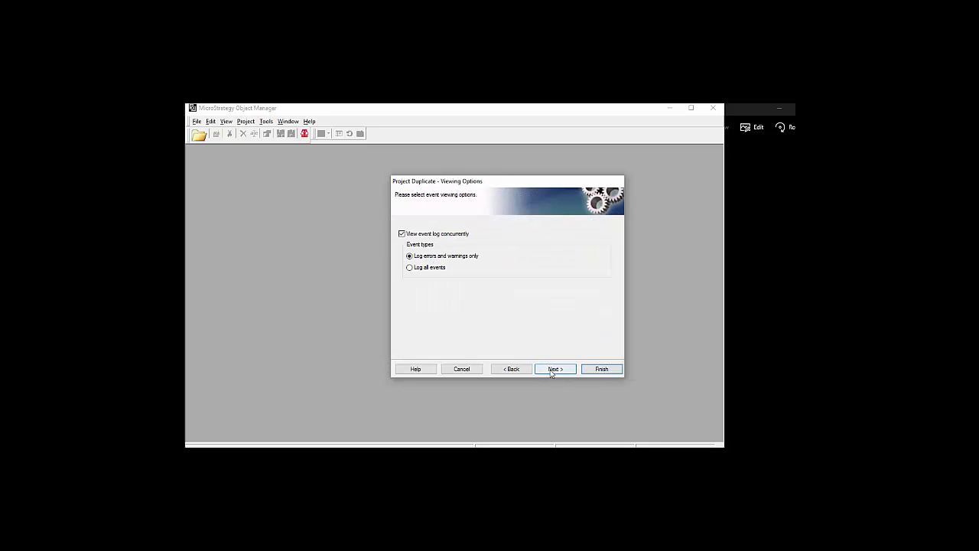
Turn off concurrent event-log viewing and the Event, Inconsistent objects and Statistics logs
click(401, 233)
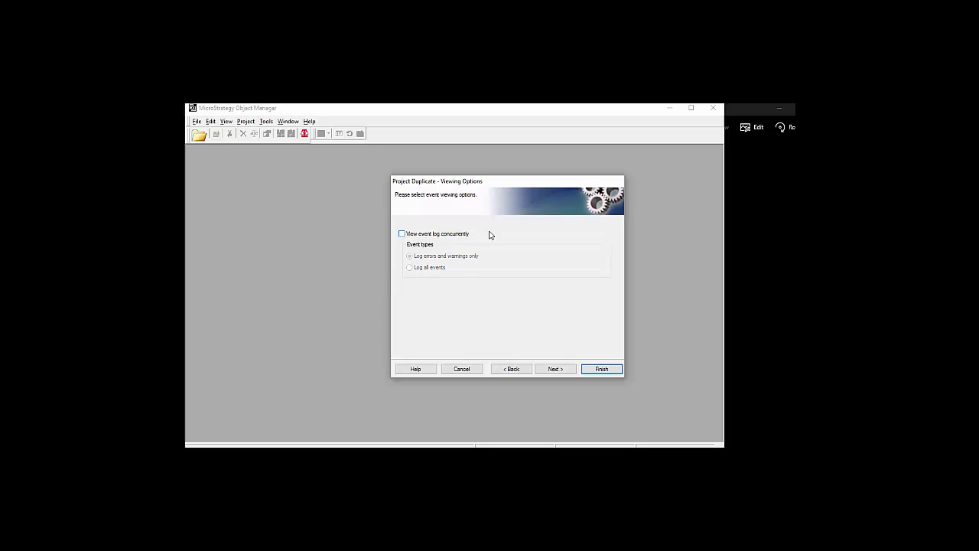
click(556, 370)
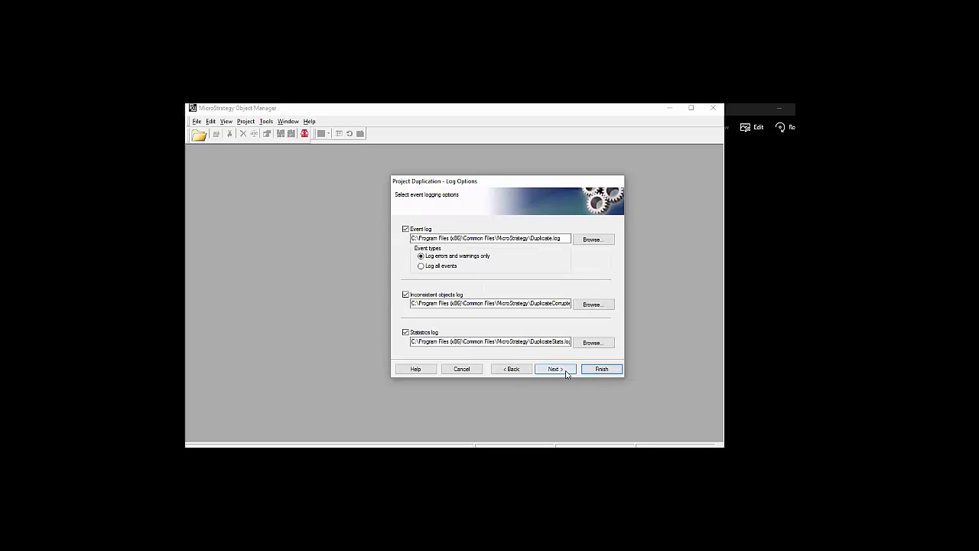
click(406, 229)
click(405, 294)
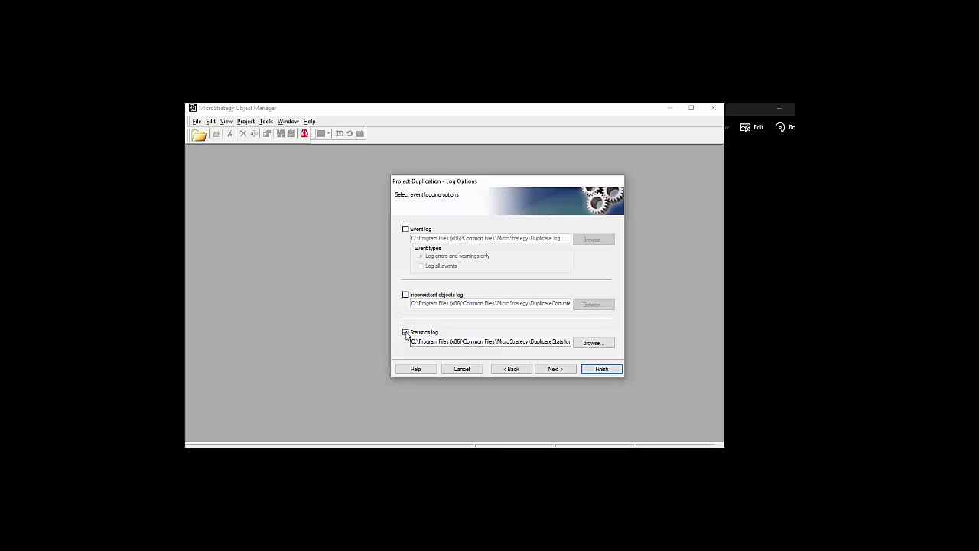
click(406, 333)
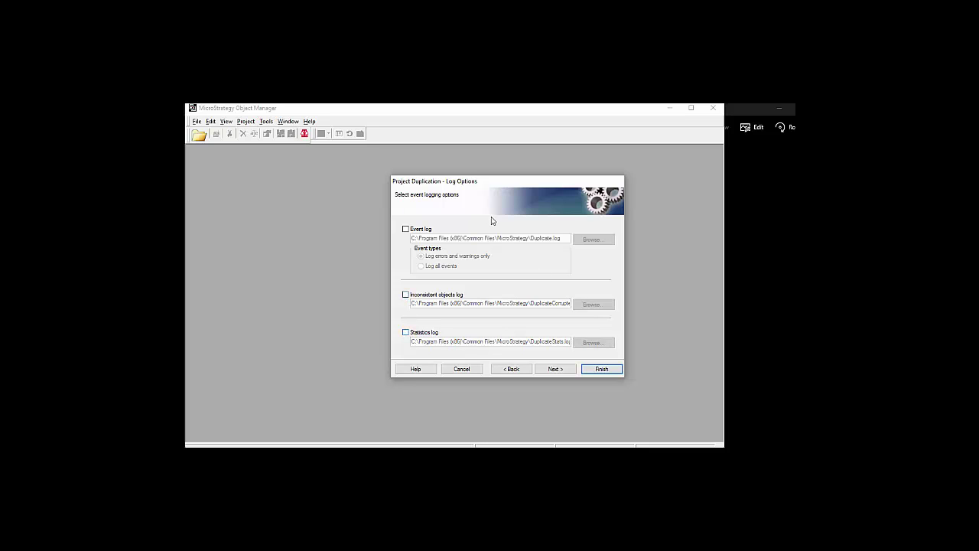
click(574, 370)
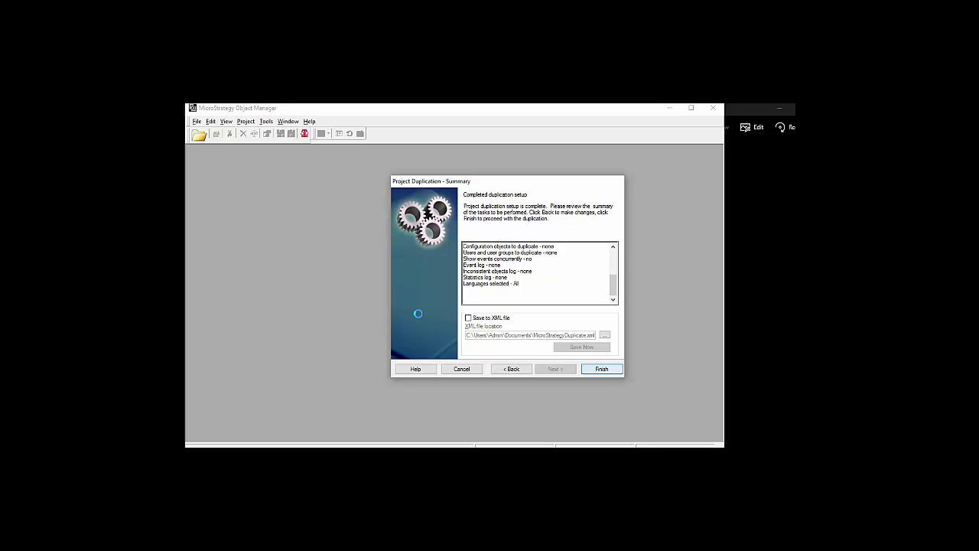
Finish the wizard to duplicate the project and dismiss the Duplication Finished message
key(Return)
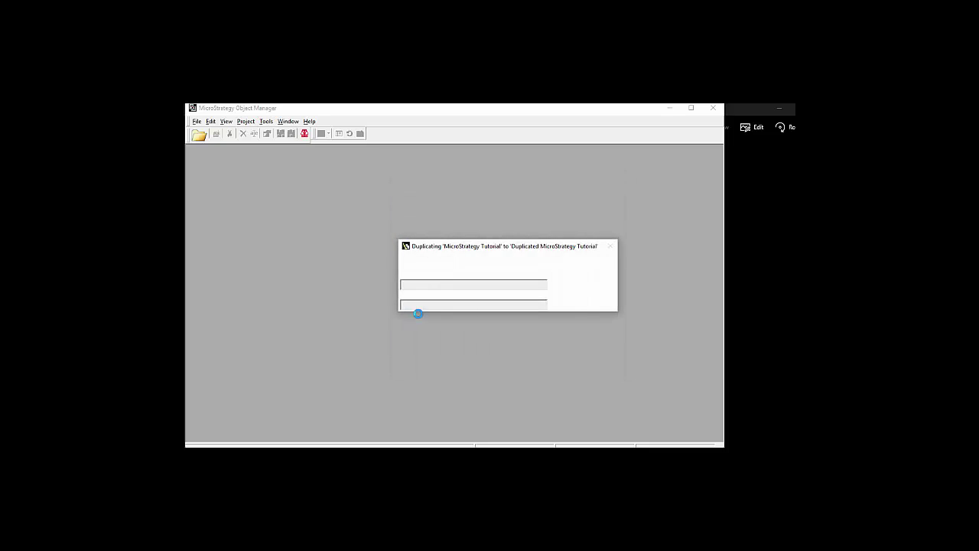
click(519, 317)
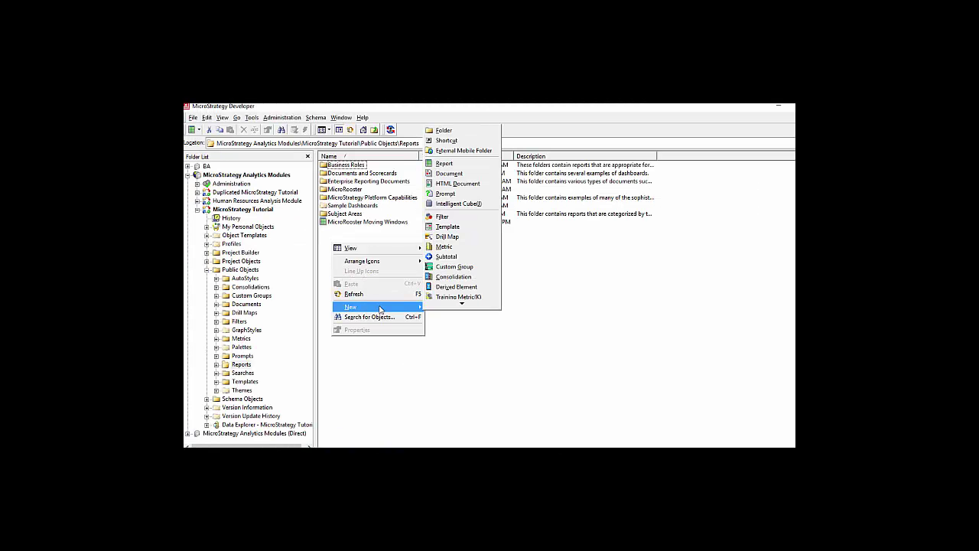
Create a Sum(Cost) metric in Reports and save it as New Metric
click(444, 178)
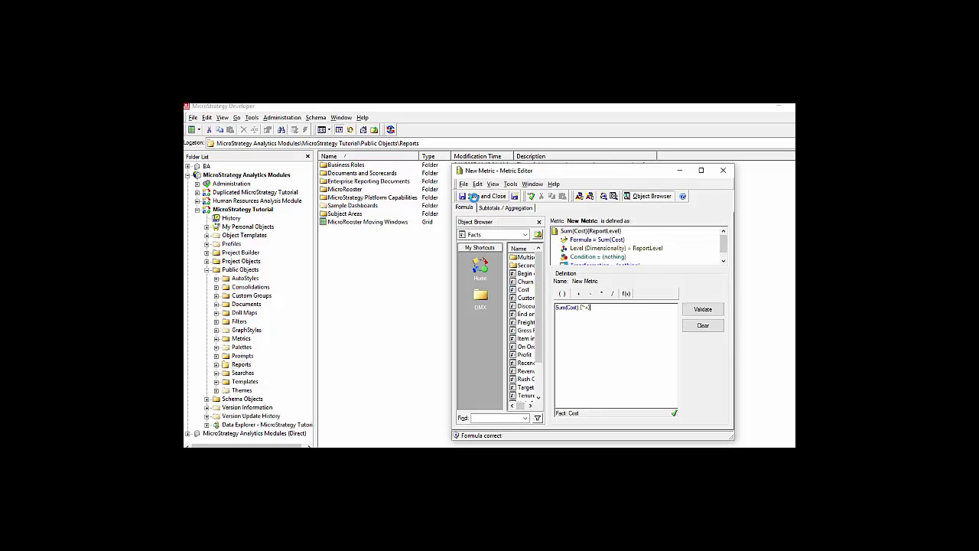
click(473, 197)
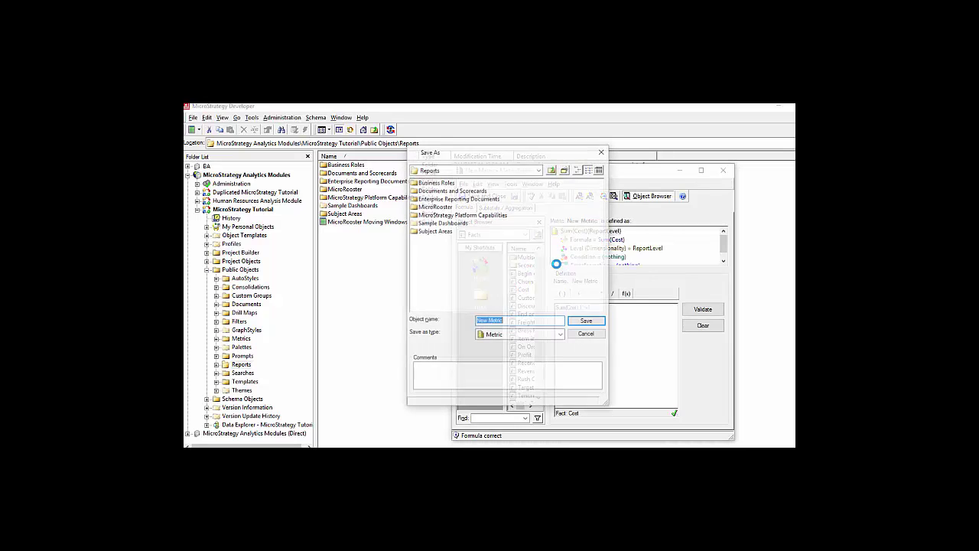
click(589, 325)
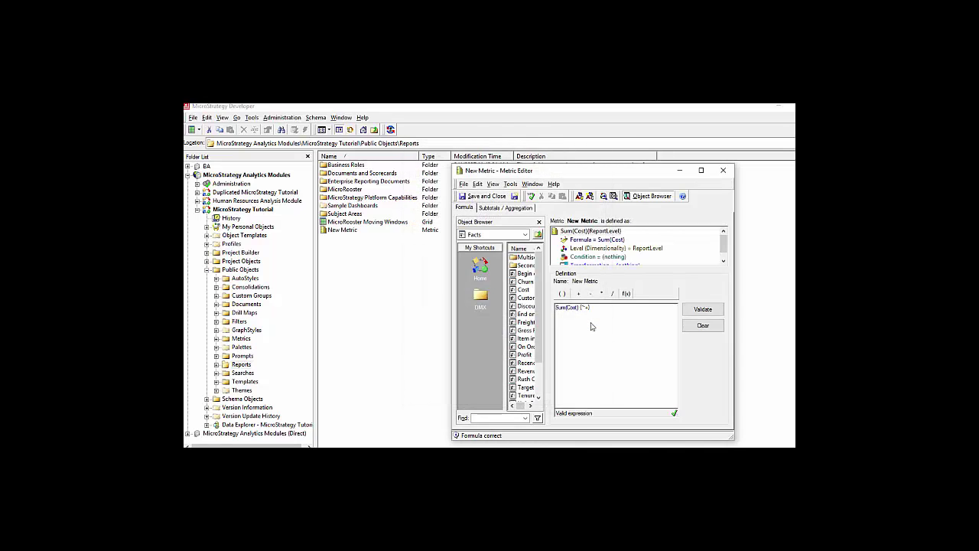
Build a report containing New Metric, run it, and save it as New Report
right_click(334, 251)
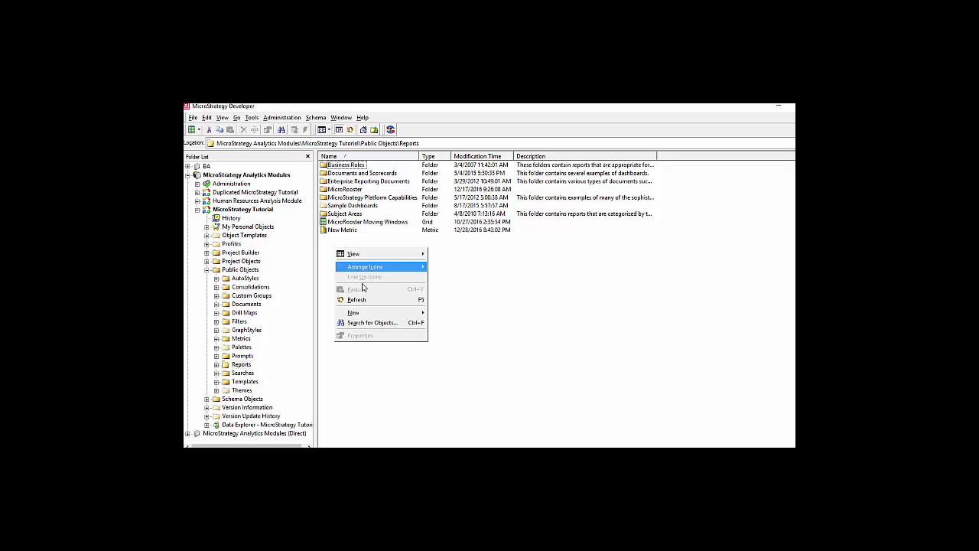
mouse_move(414, 314)
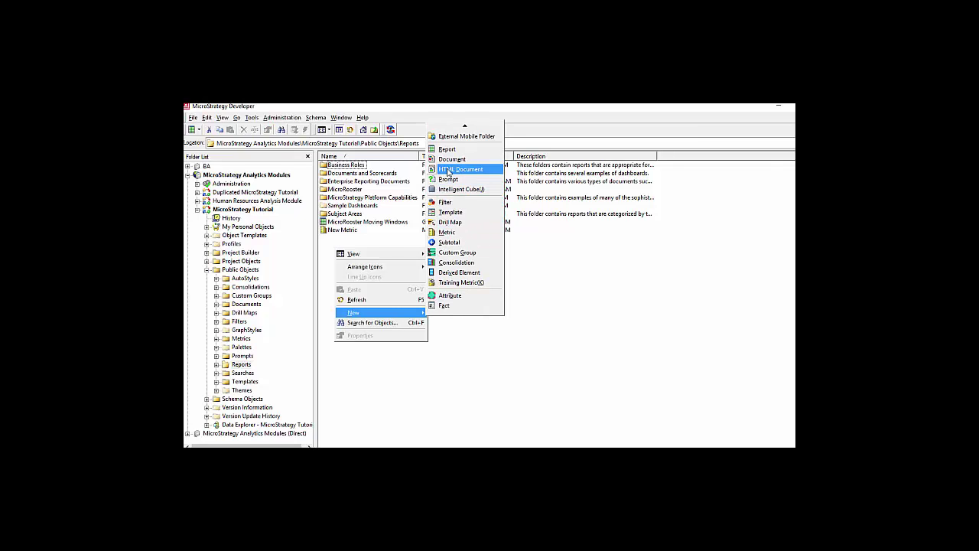
click(447, 149)
click(498, 219)
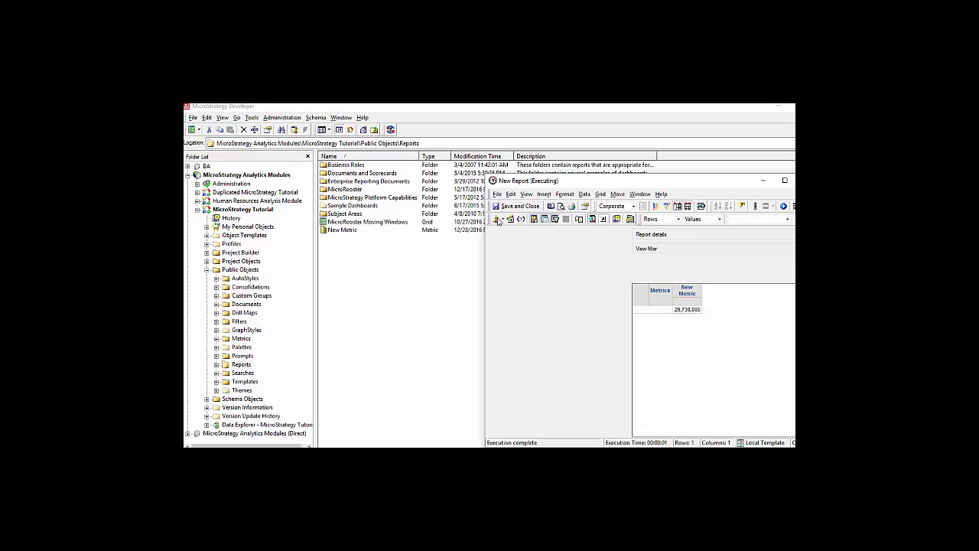
click(521, 222)
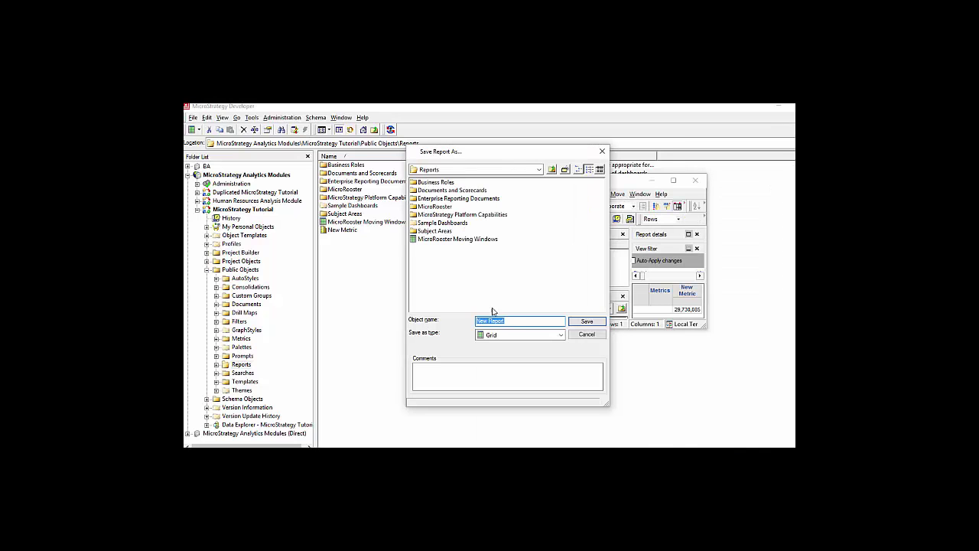
click(587, 322)
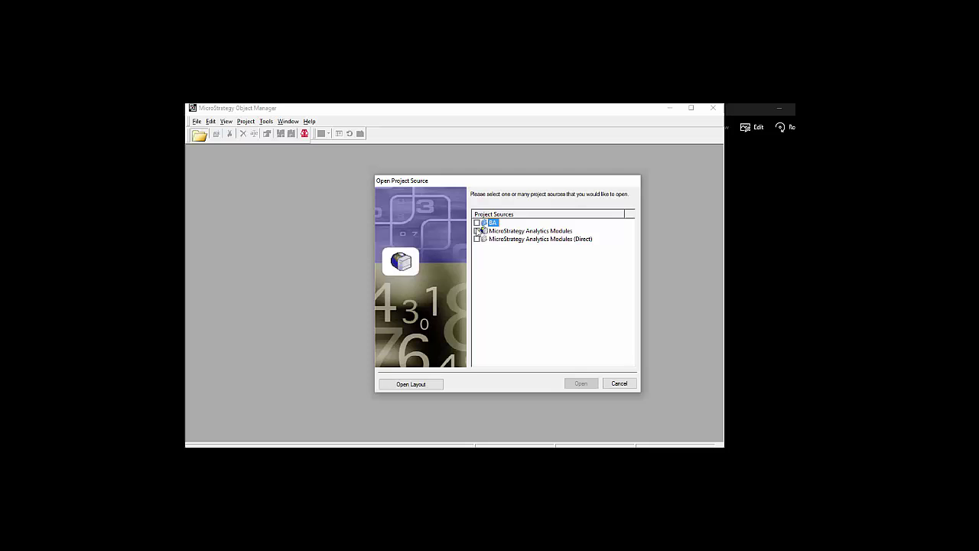
Log in to MicroStrategy Analytics Modules and copy New Report from Tutorial's Public Objects > Reports
click(477, 230)
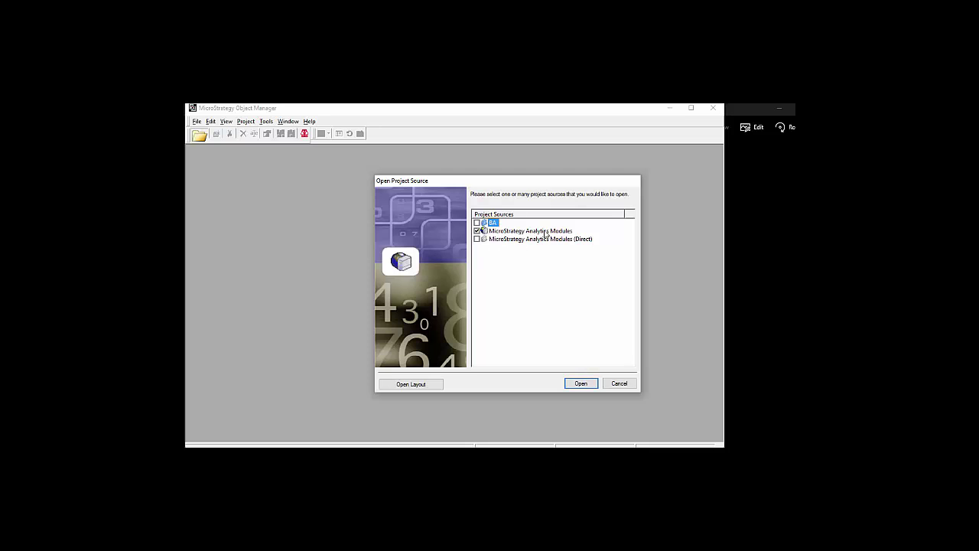
click(586, 385)
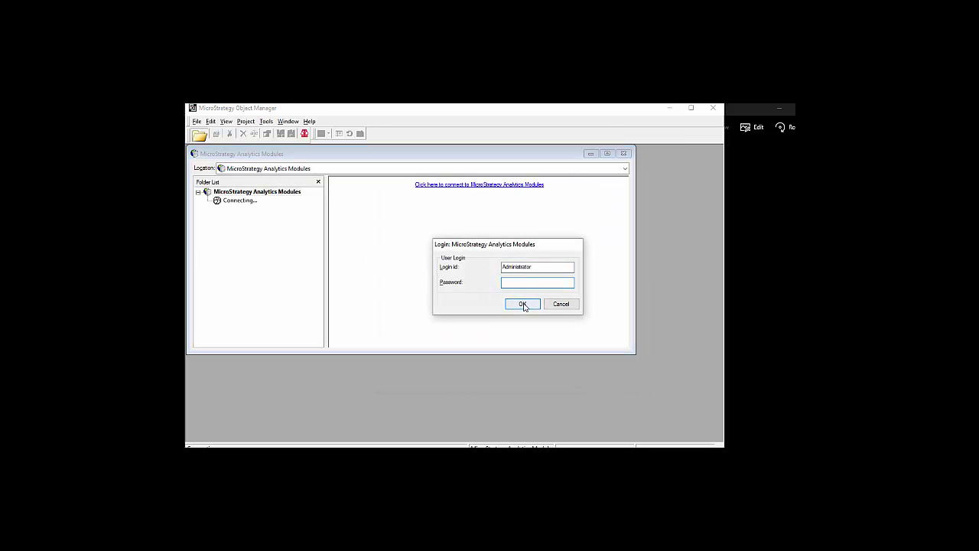
click(523, 304)
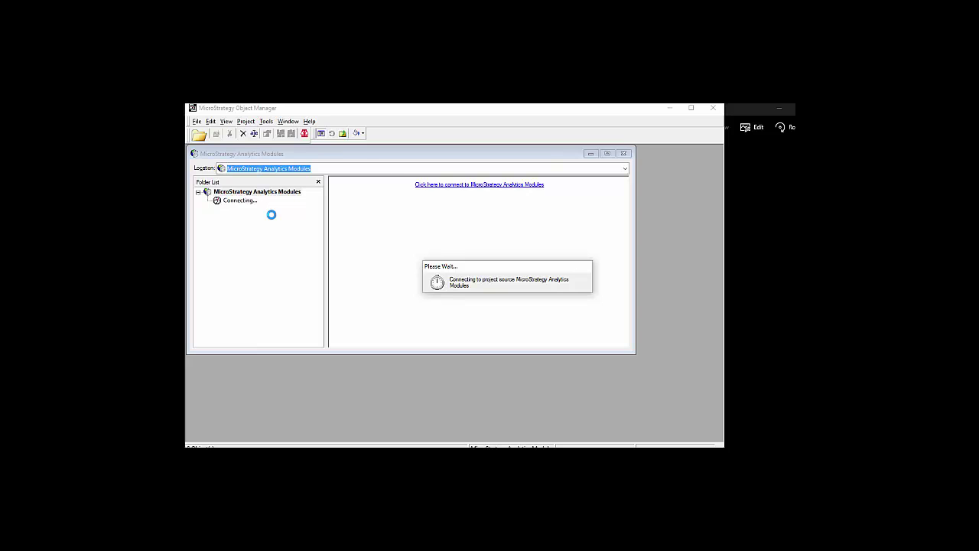
click(264, 288)
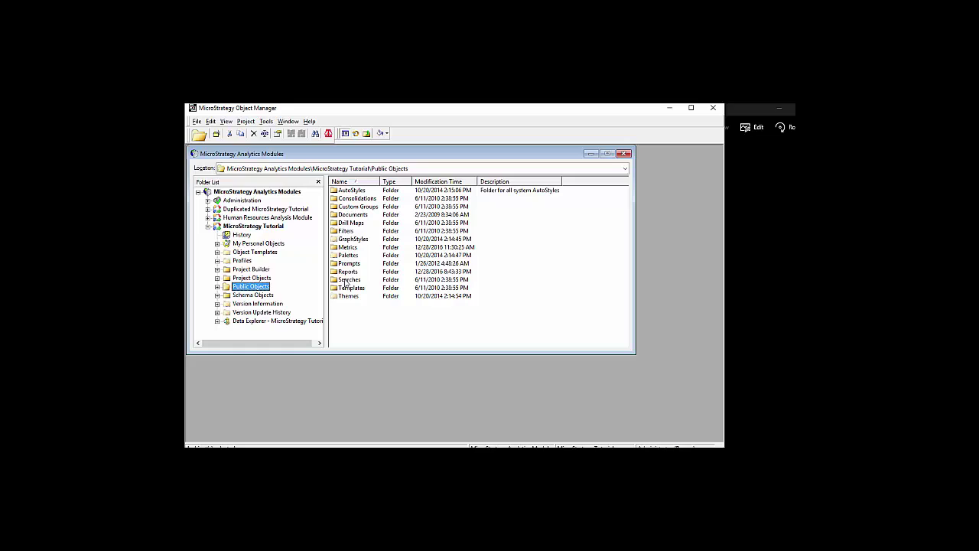
click(217, 286)
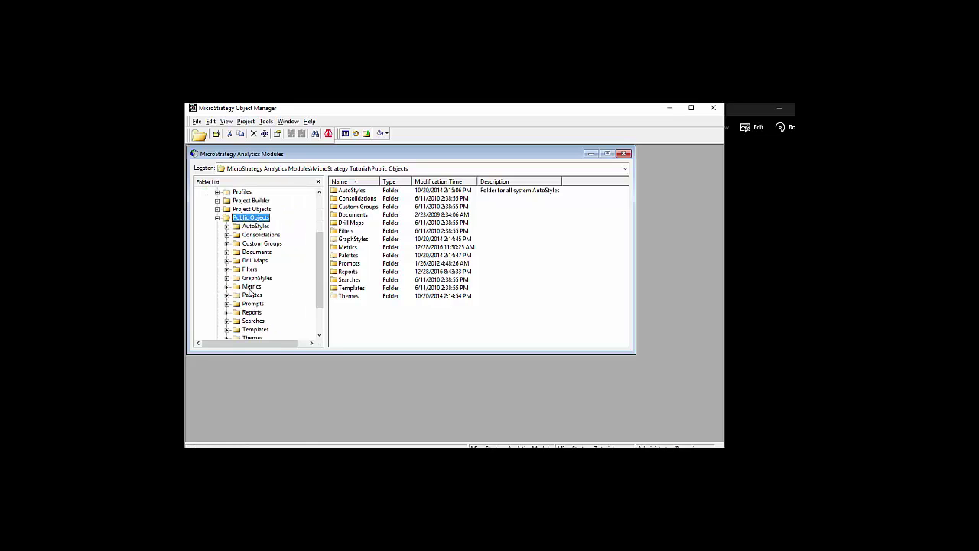
double_click(349, 271)
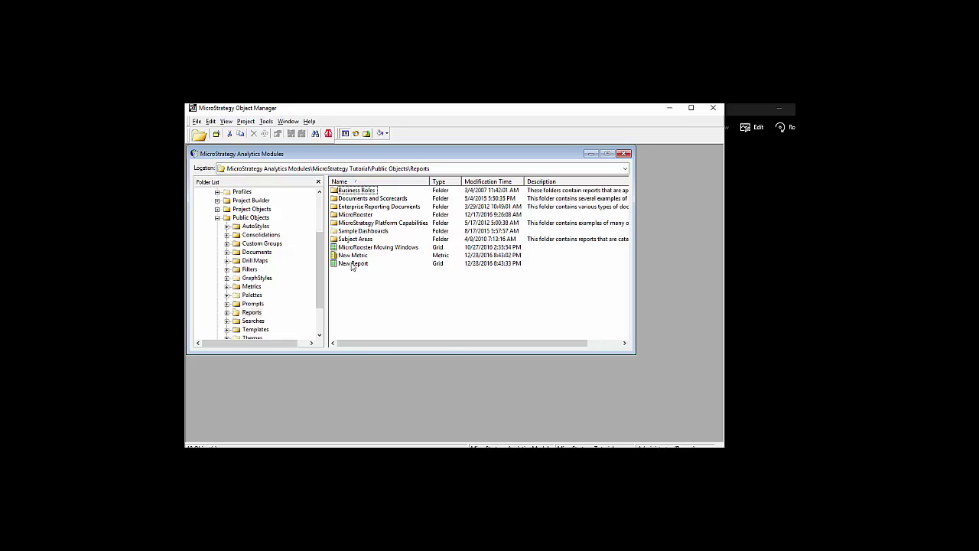
right_click(352, 266)
click(361, 282)
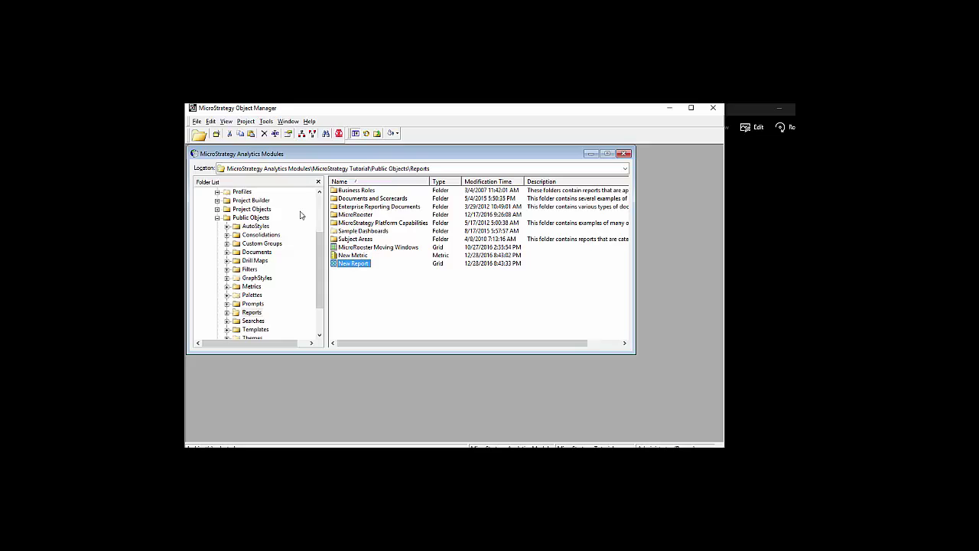
Paste New Report into Duplicated MicroStrategy Tutorial's Reports folder, proceeding through conflict resolution
scroll(320, 260, up, 3)
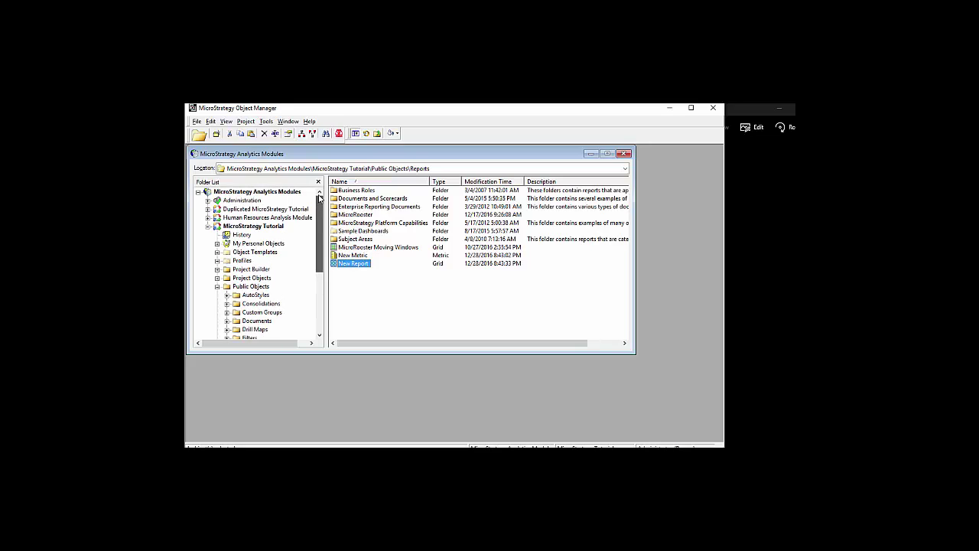
click(208, 209)
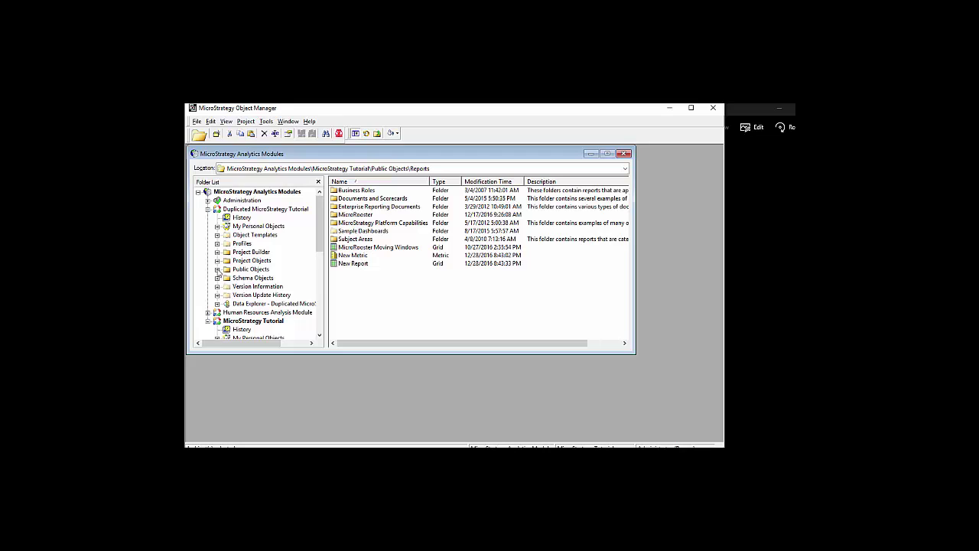
click(217, 269)
scroll(277, 281, down, 2)
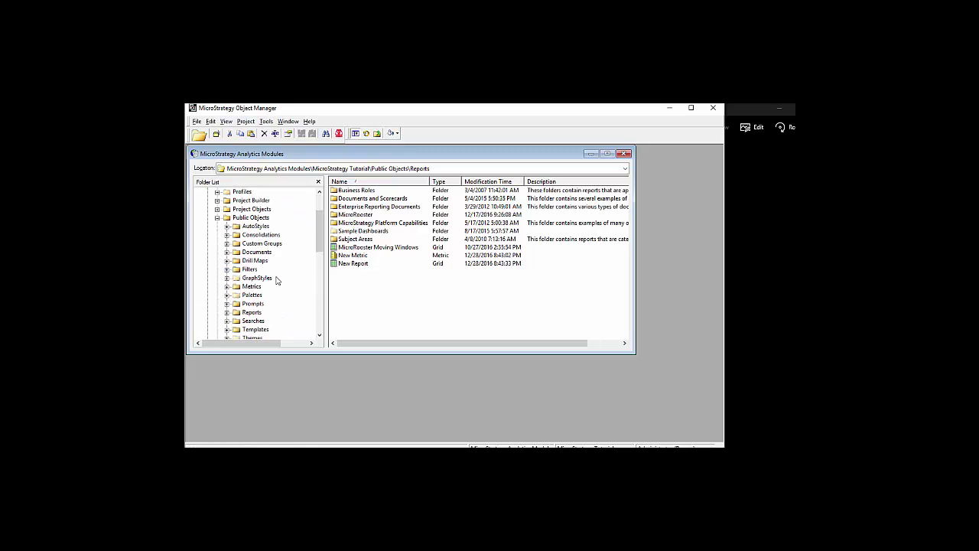
click(251, 312)
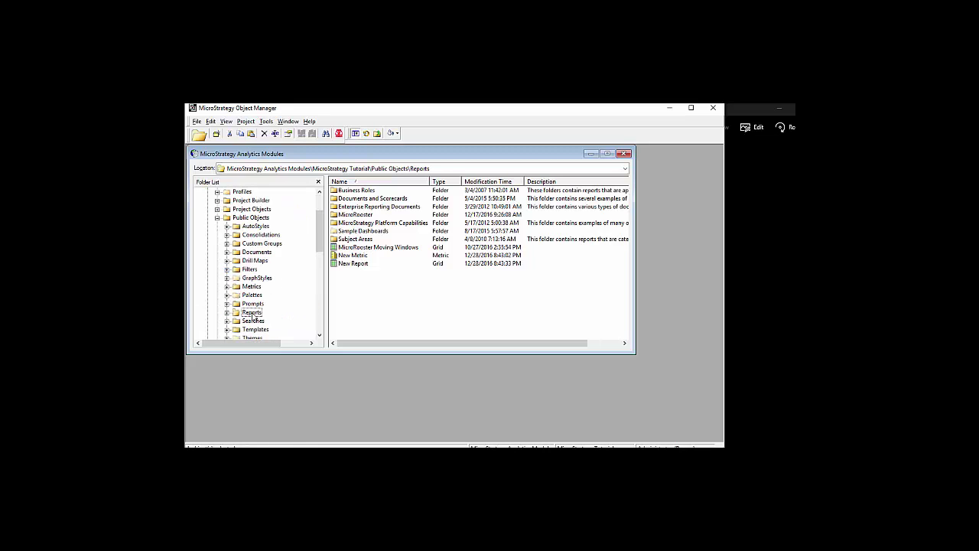
right_click(346, 261)
click(358, 279)
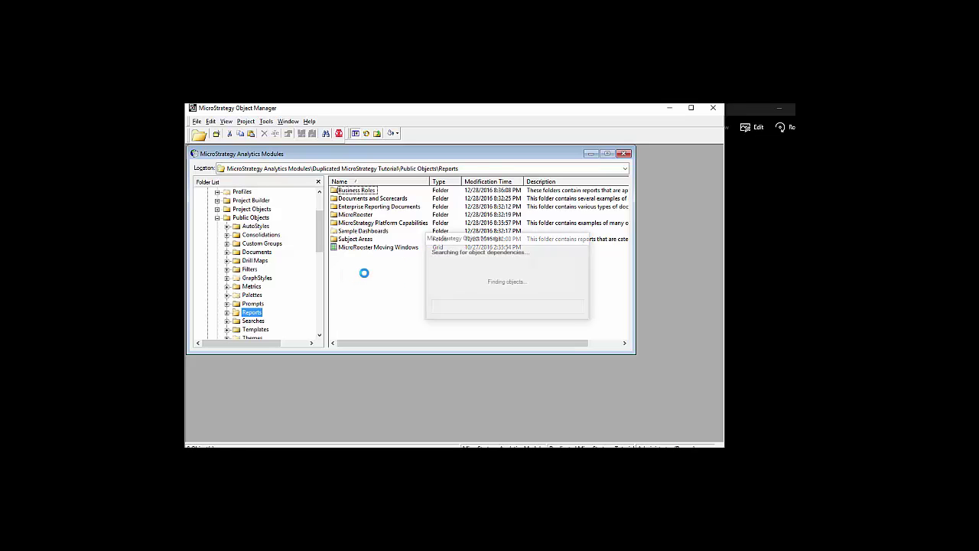
shift+click(272, 190)
click(268, 161)
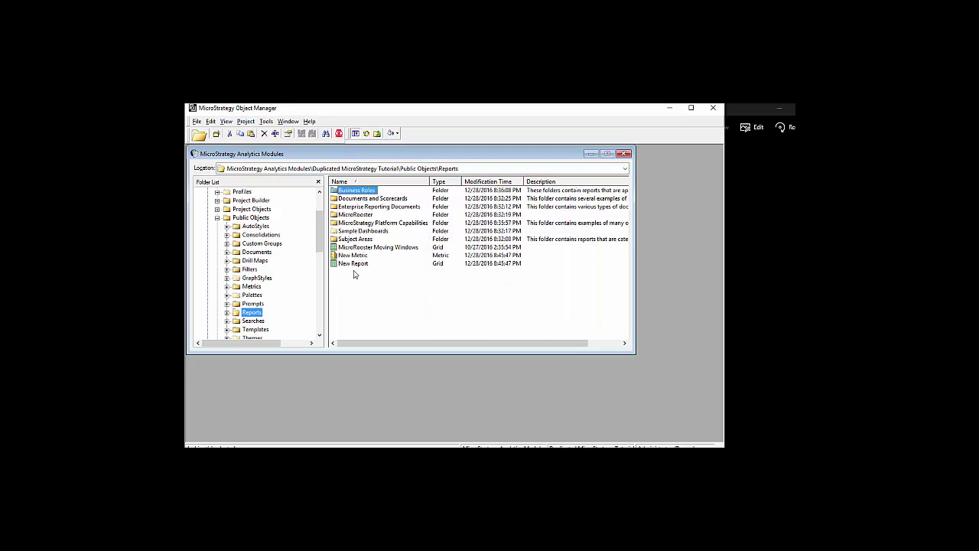
Close Object Manager and rename New Metric to Updated Metric in Developer
click(714, 110)
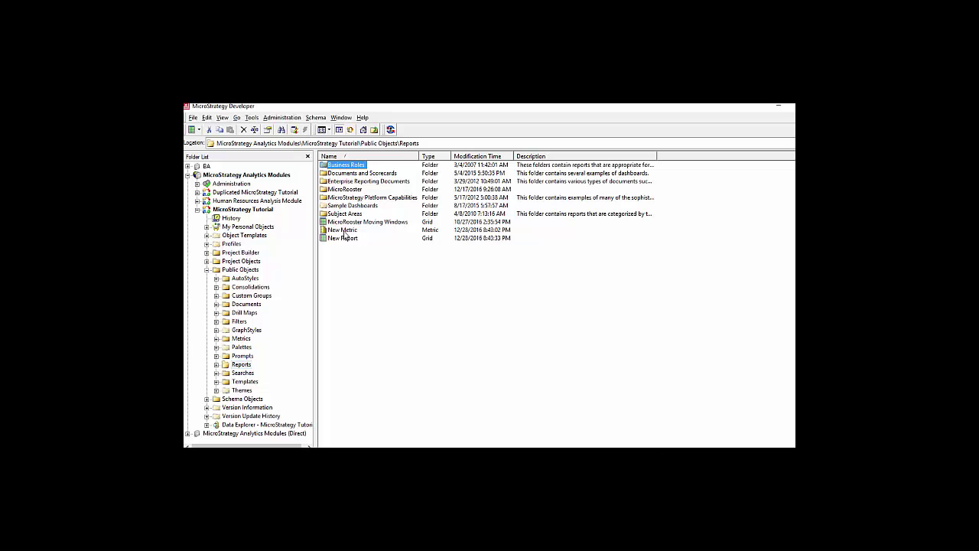
right_click(345, 231)
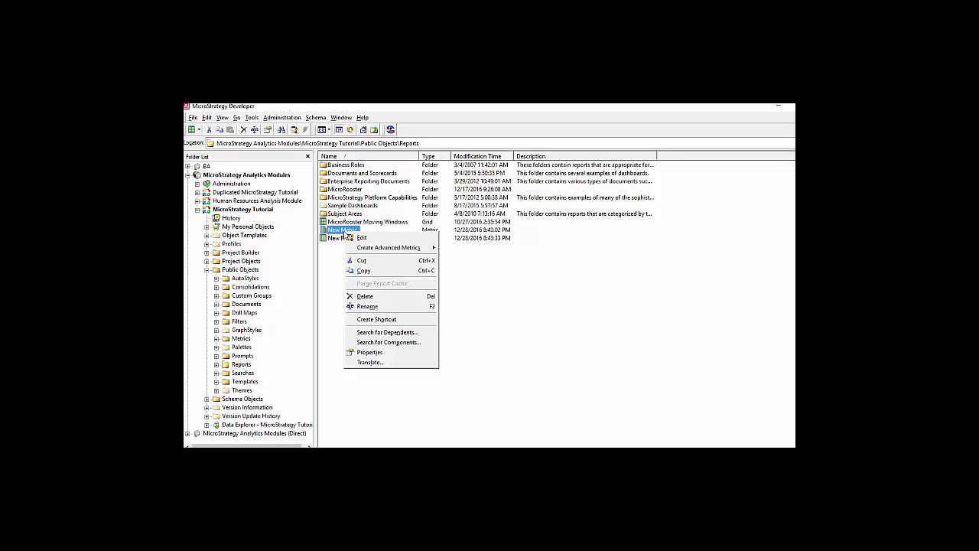
click(387, 308)
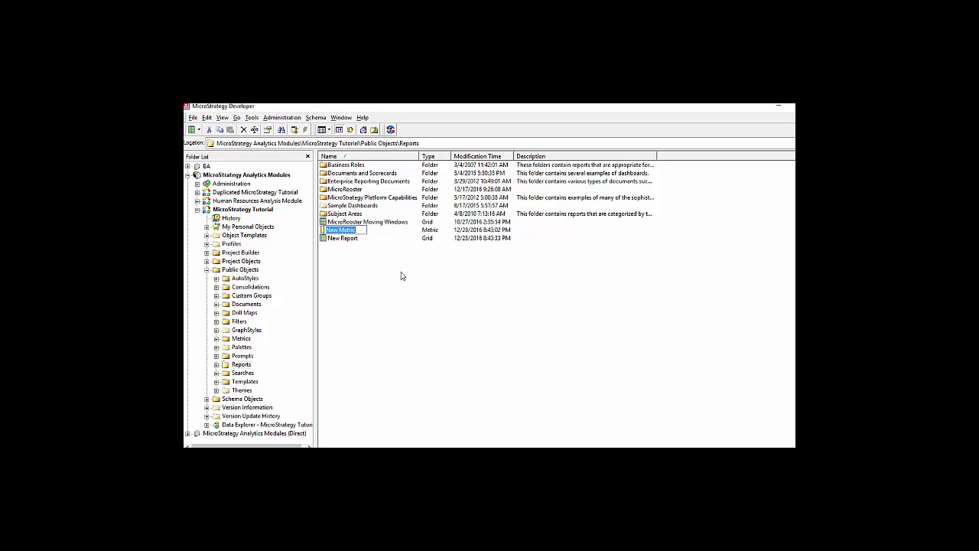
text(Updated)
key(Return)
Set Updated Metric's report-level filtering to absolute, then save and close the metric
right_click(348, 230)
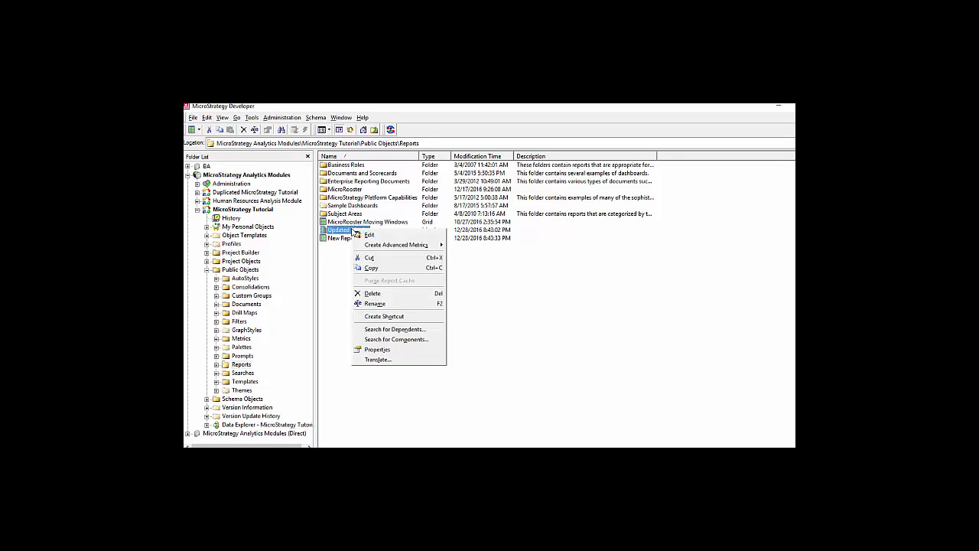
click(361, 235)
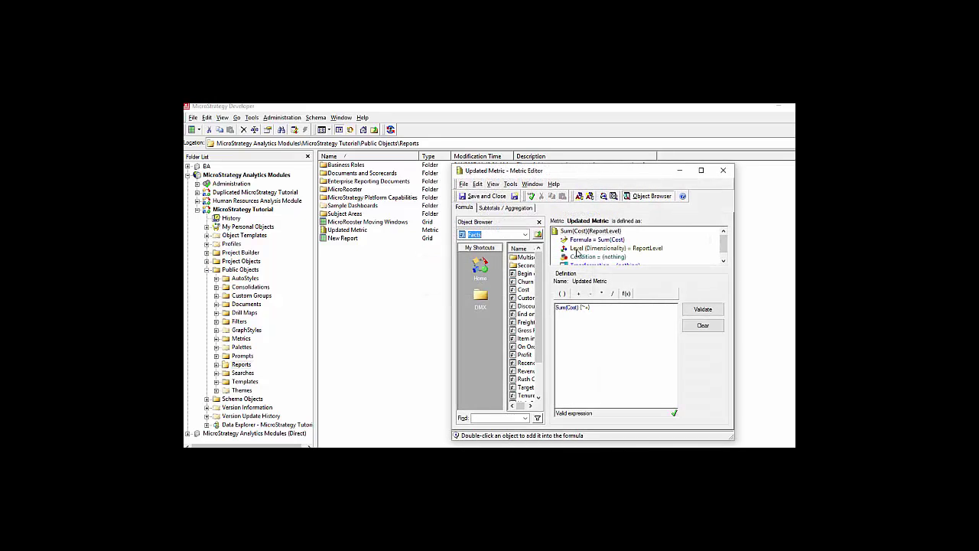
click(577, 249)
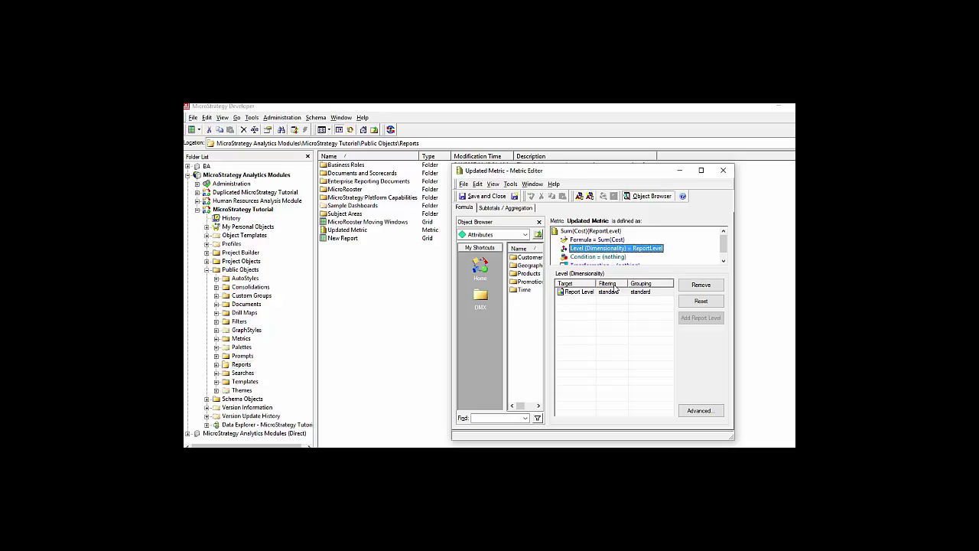
click(616, 291)
click(616, 292)
click(615, 307)
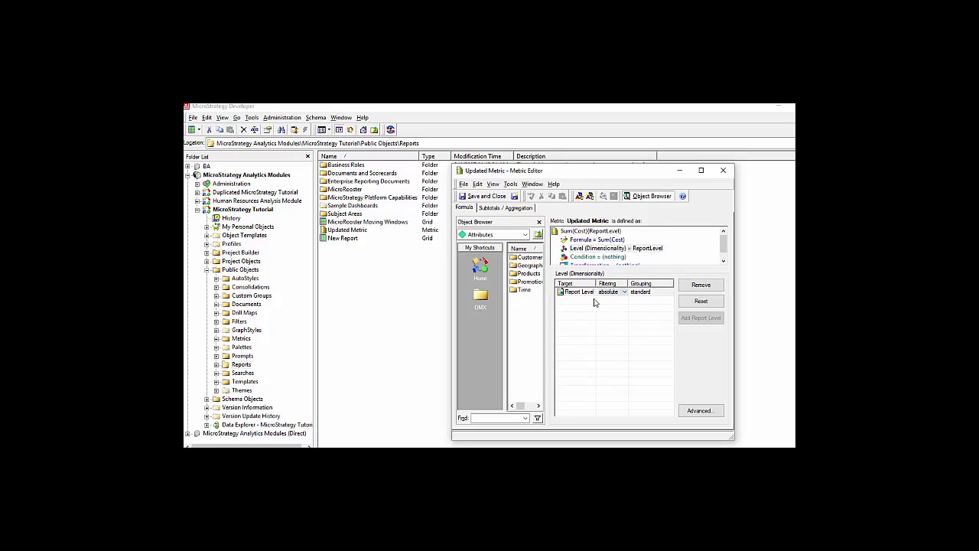
click(479, 196)
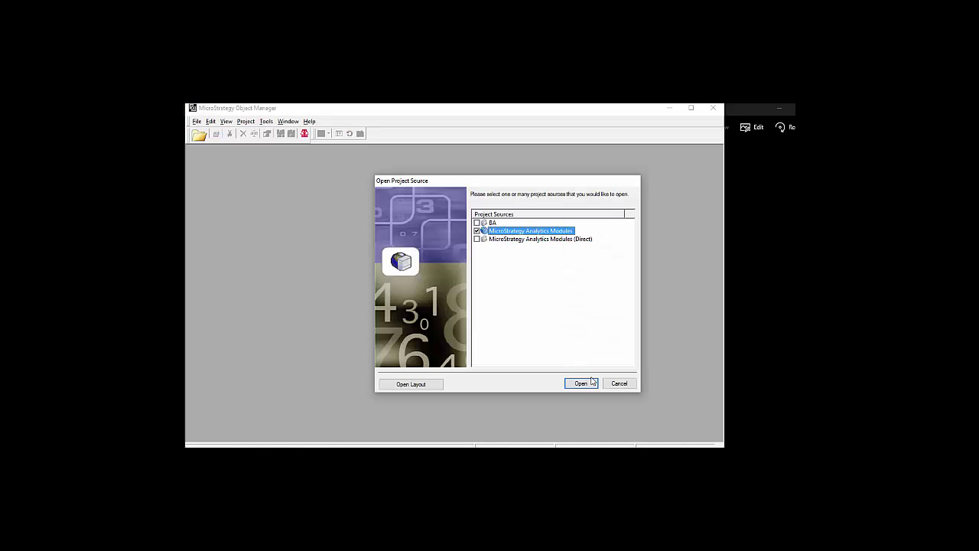
Log in to MicroStrategy Analytics Modules and copy Updated Metric
click(583, 383)
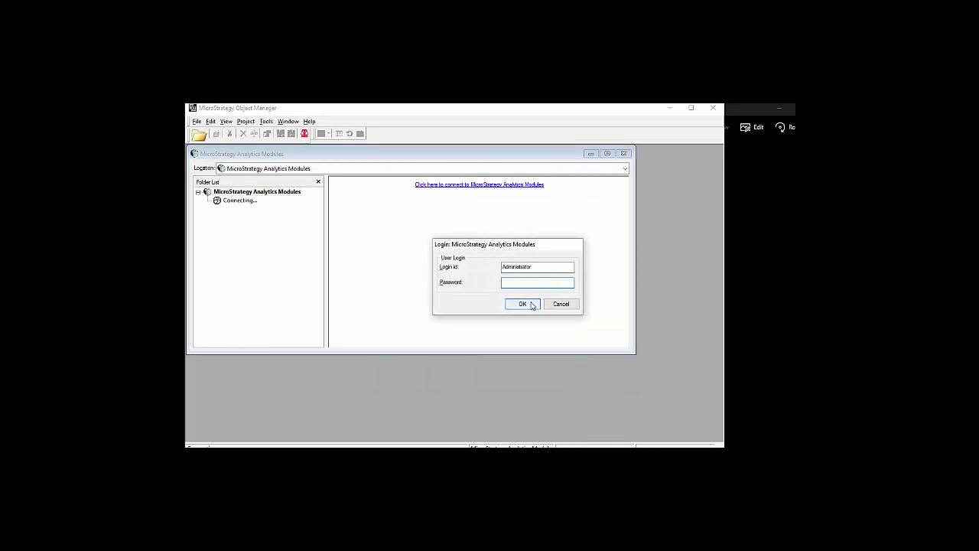
click(523, 304)
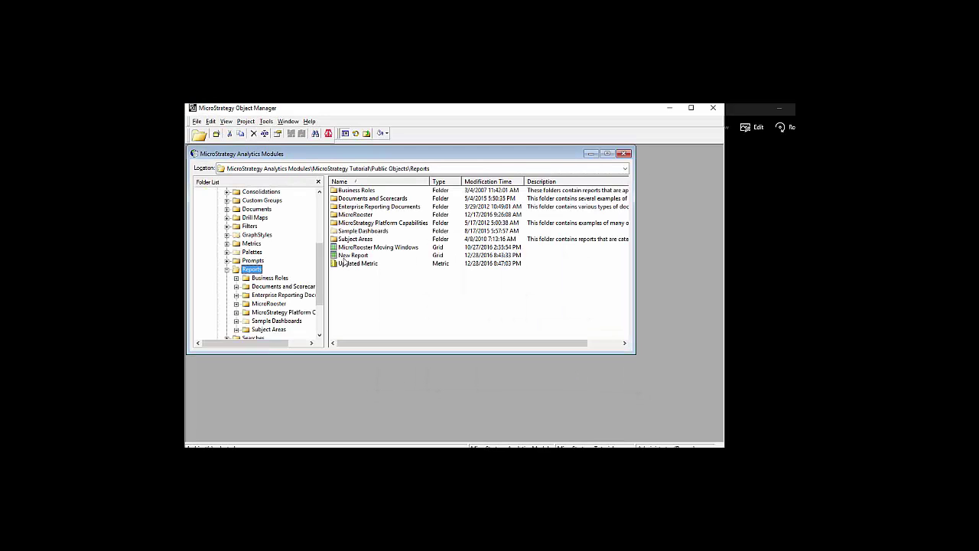
click(350, 263)
right_click(348, 264)
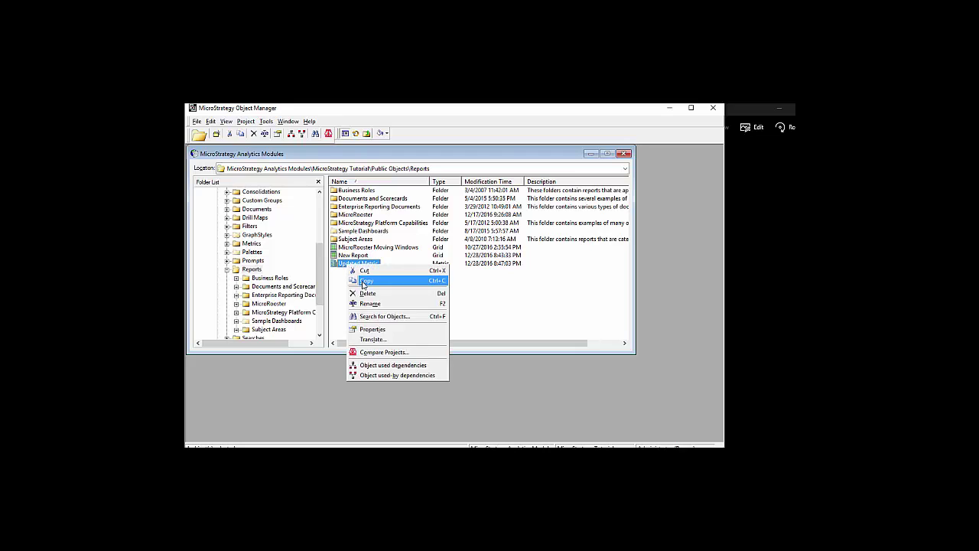
click(365, 282)
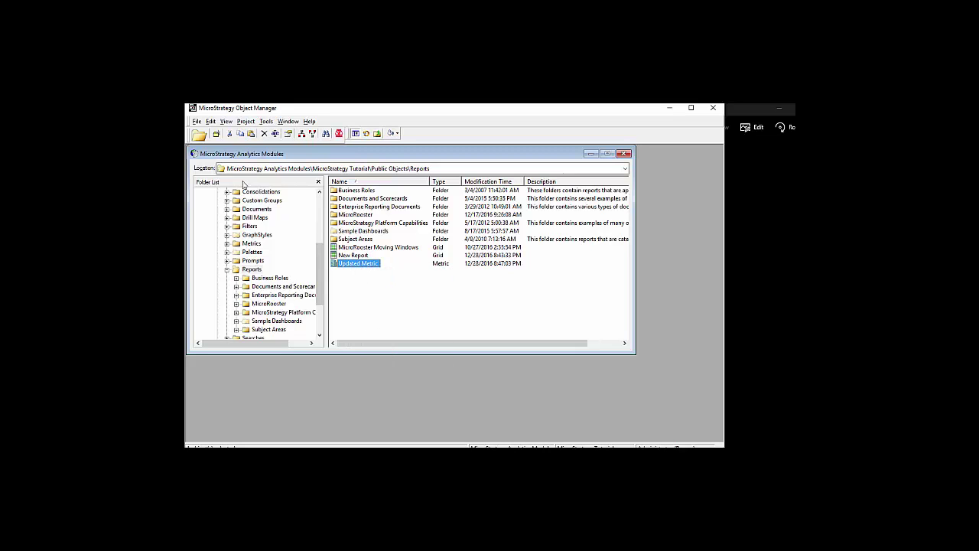
Navigate to Duplicated MicroStrategy Tutorial's Public Objects > Reports folder for pasting
scroll(321, 234, up, 5)
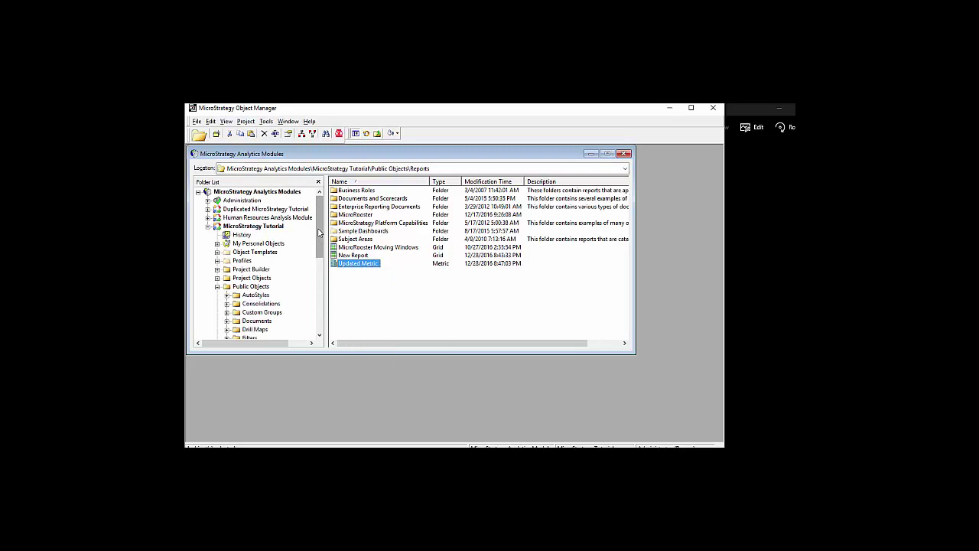
click(208, 208)
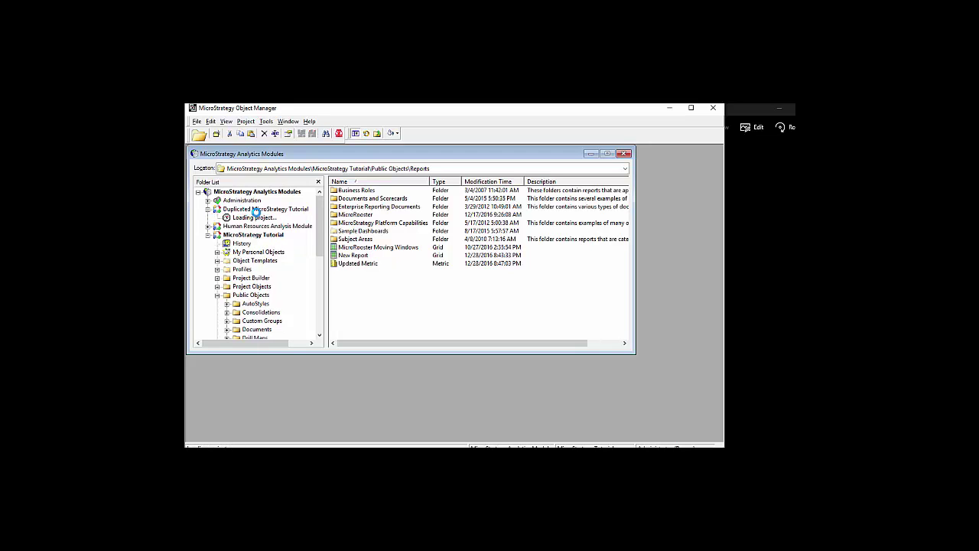
click(218, 278)
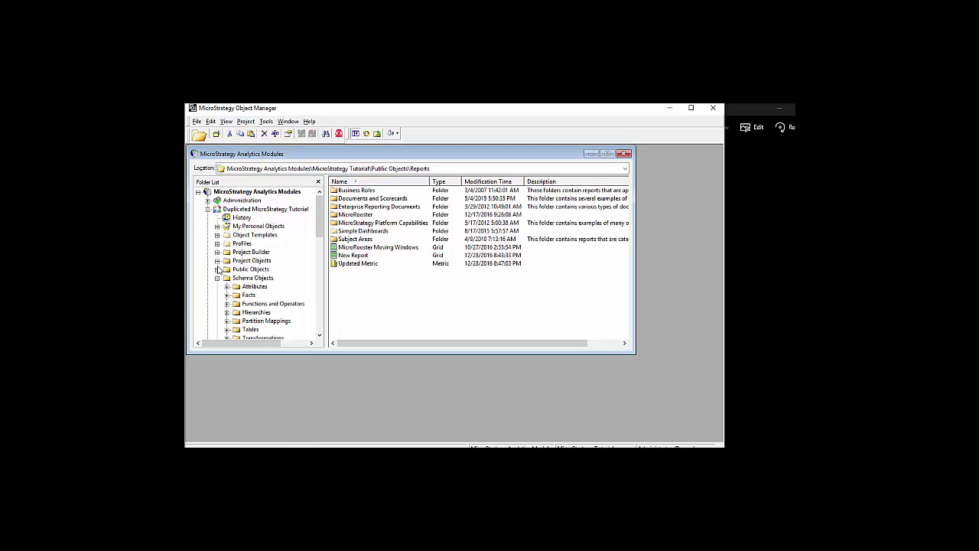
click(217, 269)
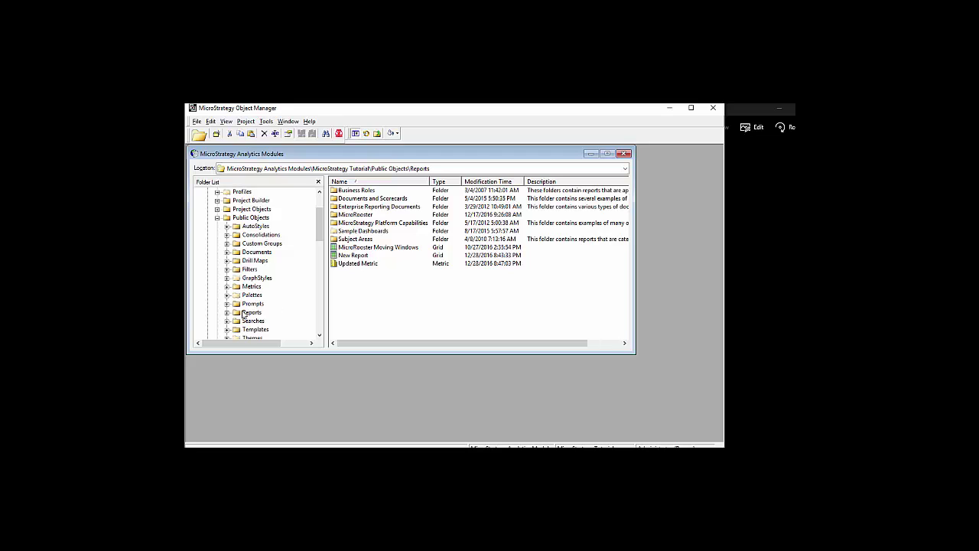
click(251, 313)
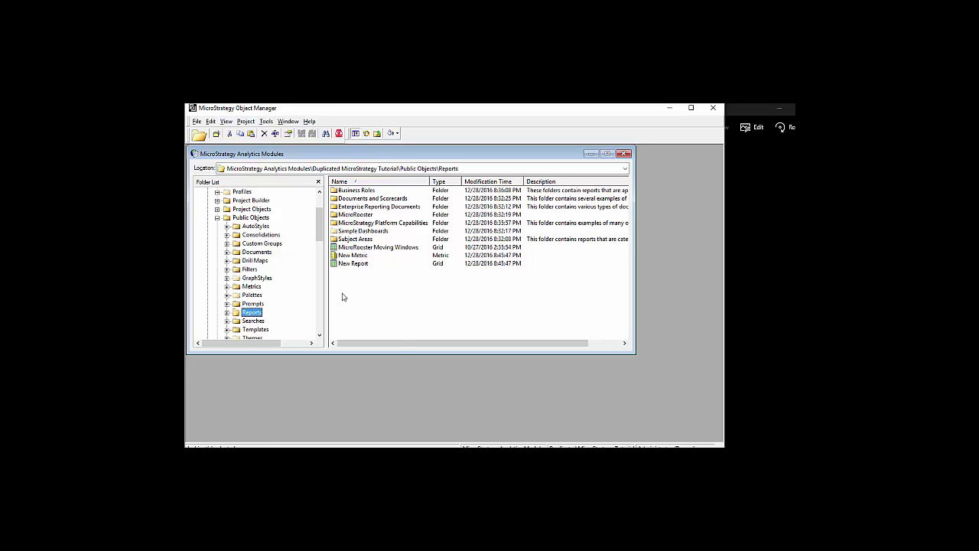
right_click(342, 297)
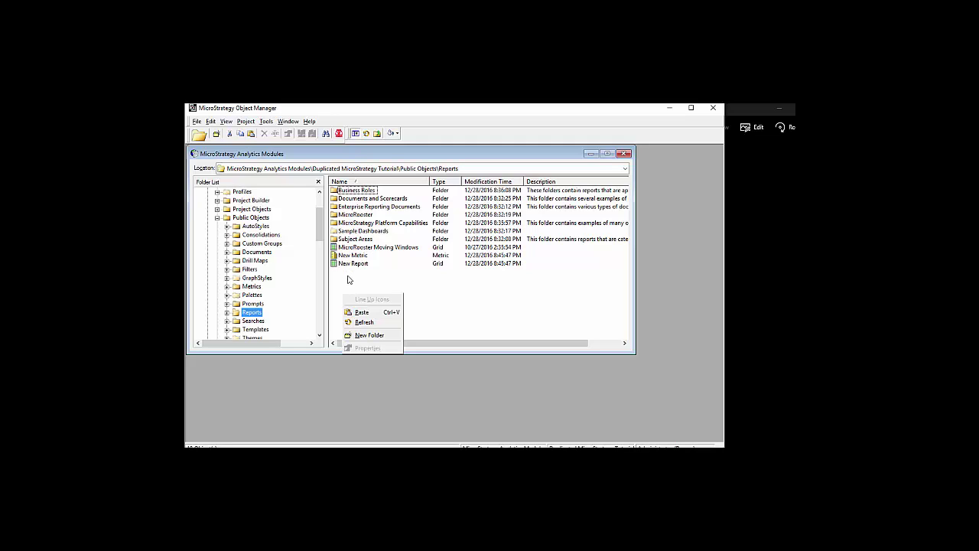
Paste Updated Metric into the duplicated Reports folder, choosing Replace for the conflict, and accept the caution
click(357, 311)
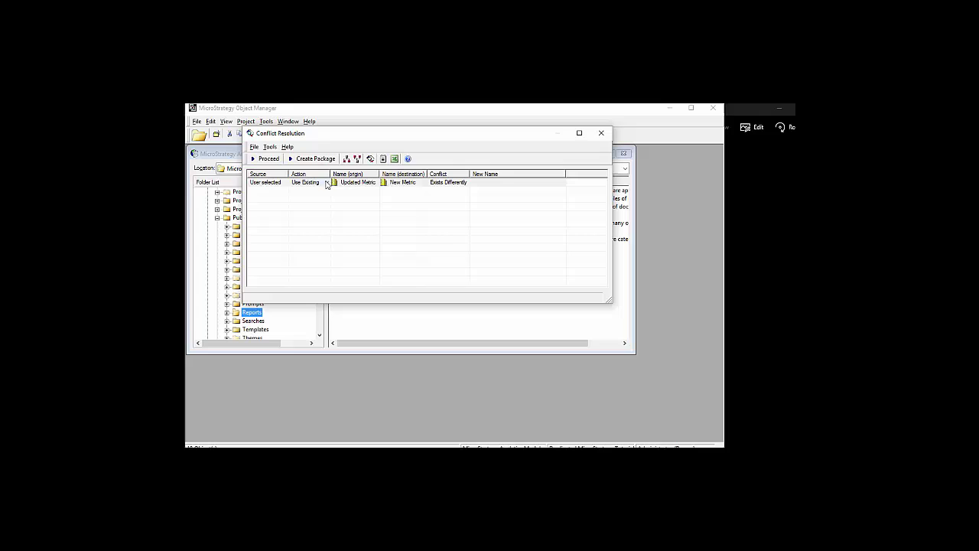
click(328, 183)
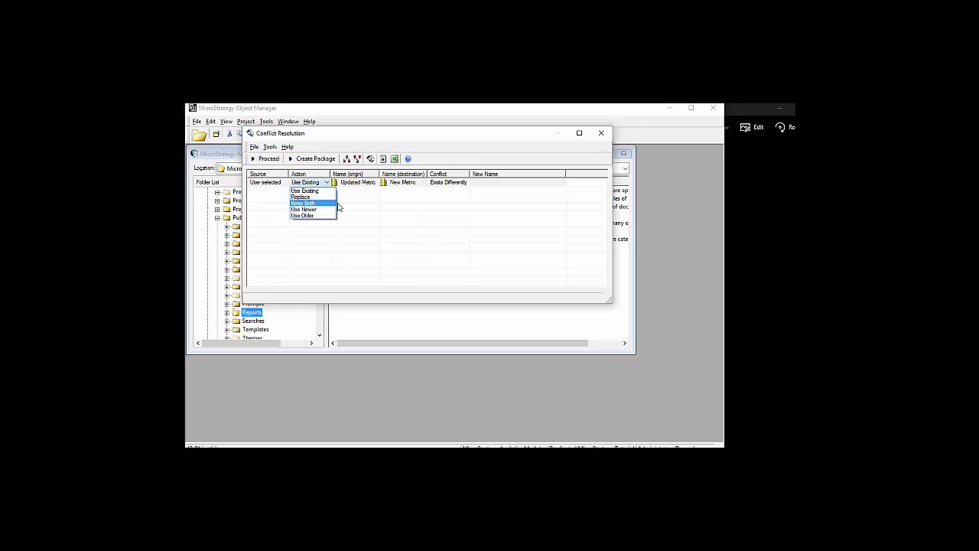
click(301, 197)
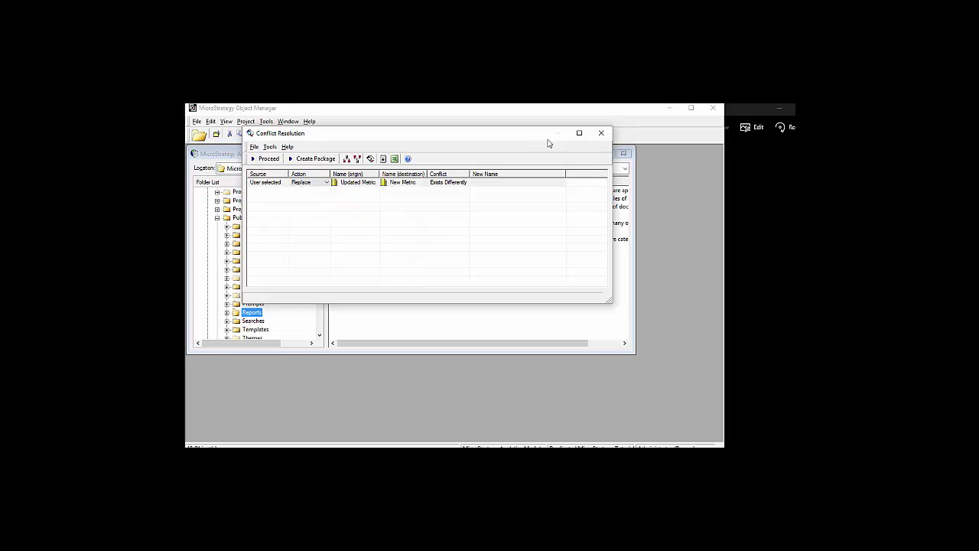
click(602, 133)
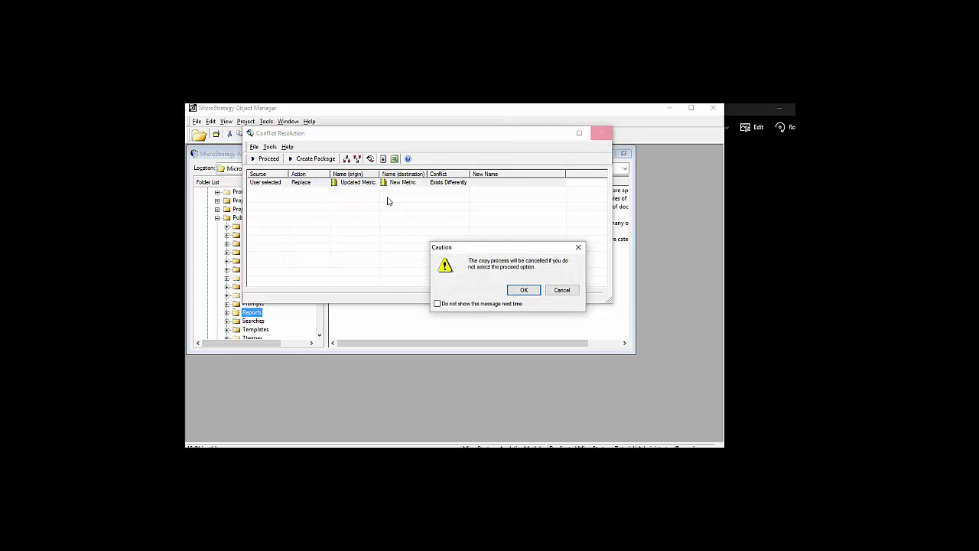
click(525, 290)
Paste the metric into the Subject Areas folder with the Replace conflict action
double_click(349, 241)
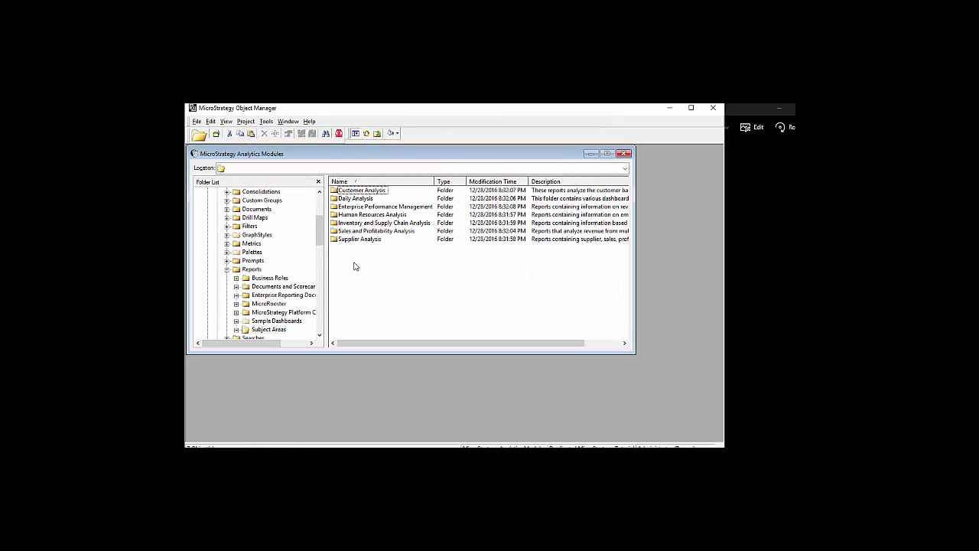
right_click(354, 267)
click(366, 281)
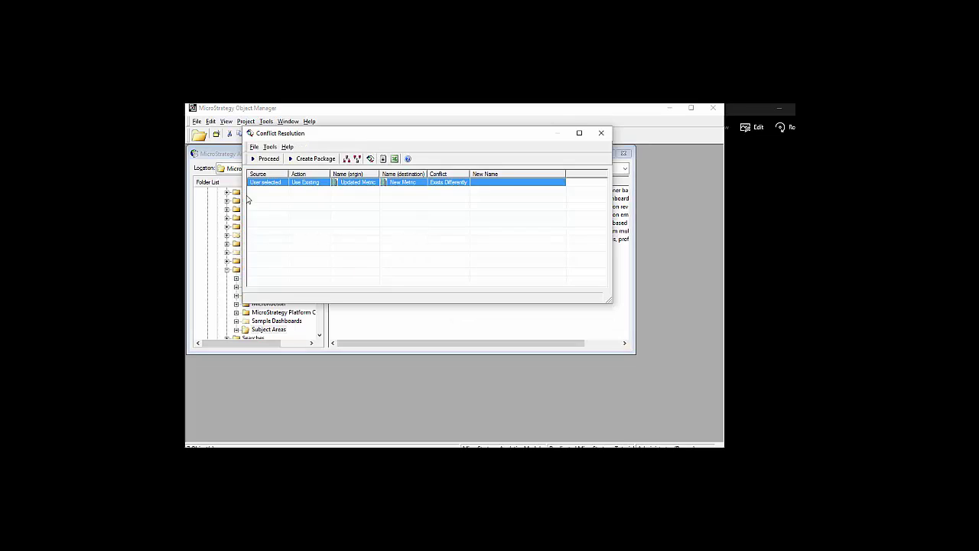
click(309, 184)
click(314, 183)
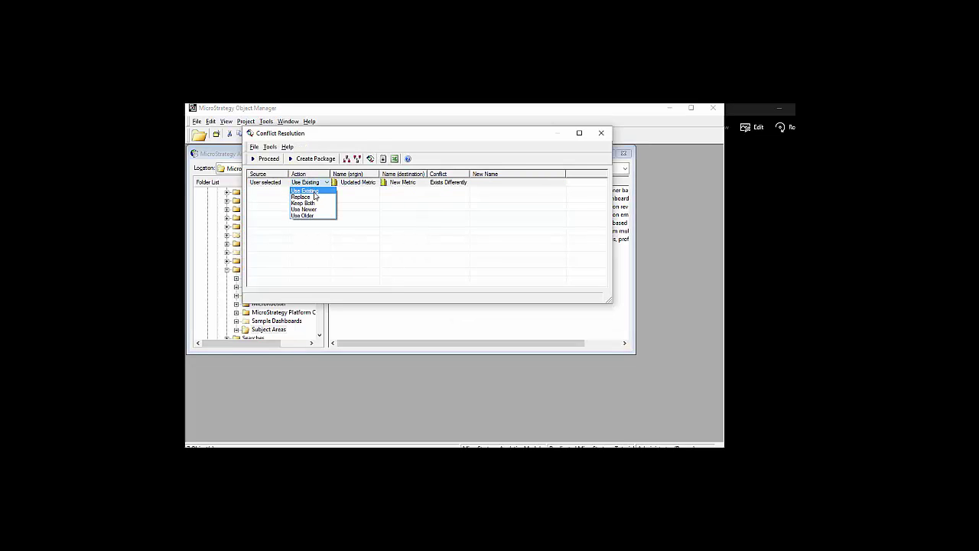
click(314, 197)
click(264, 158)
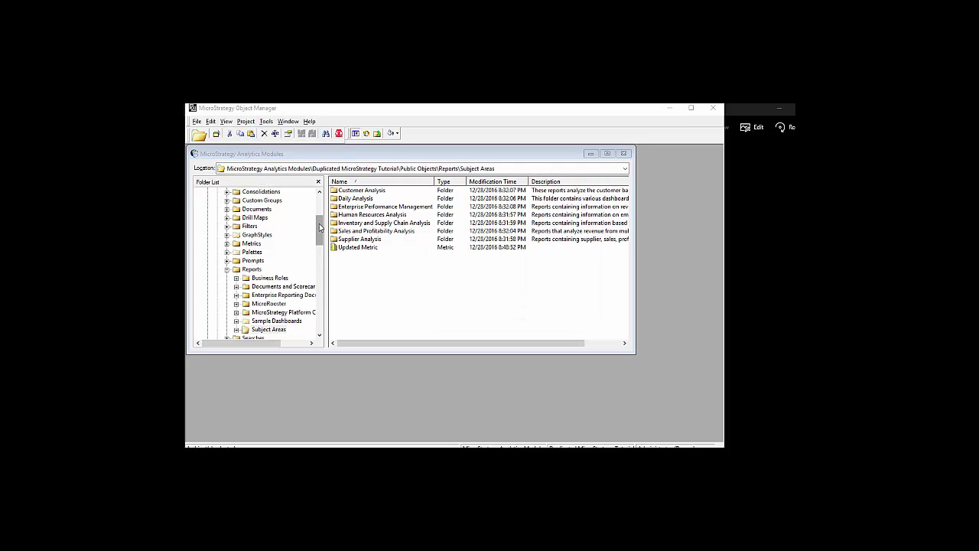
Check Updated Metric's object ID and version in the duplicated project's Subject Areas folder
click(254, 270)
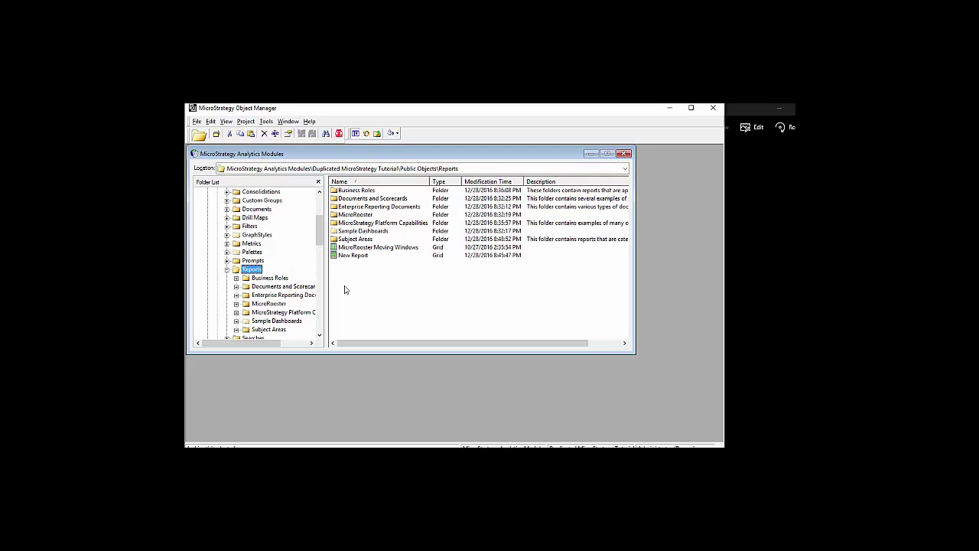
double_click(357, 239)
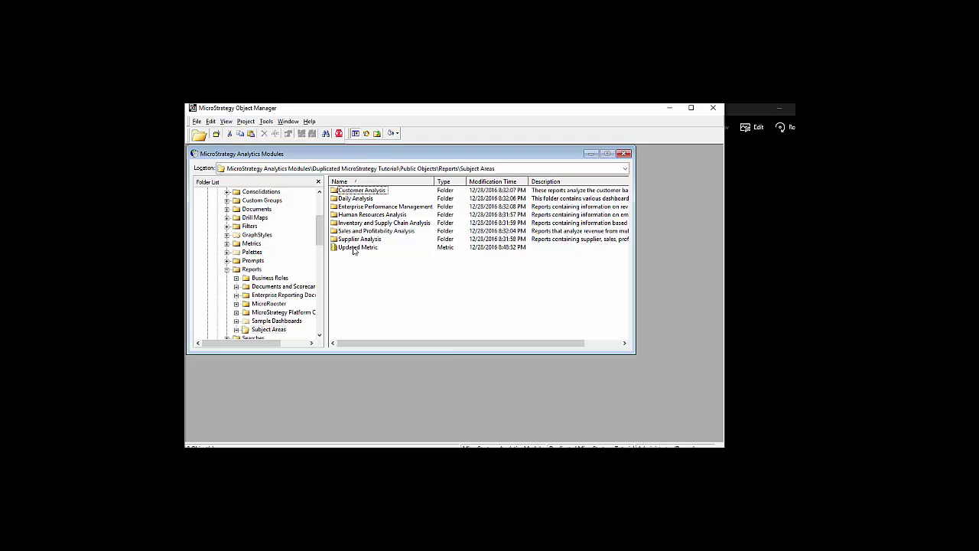
right_click(354, 247)
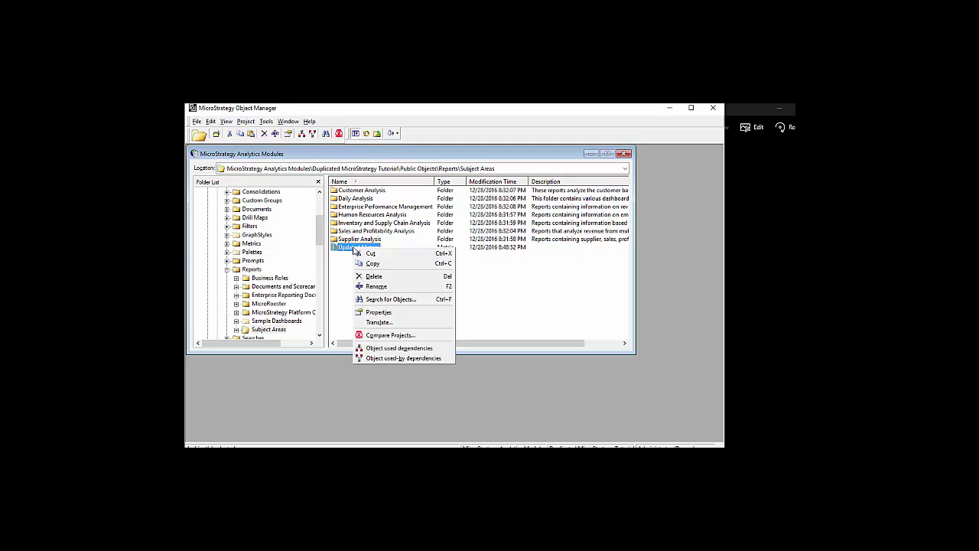
click(391, 314)
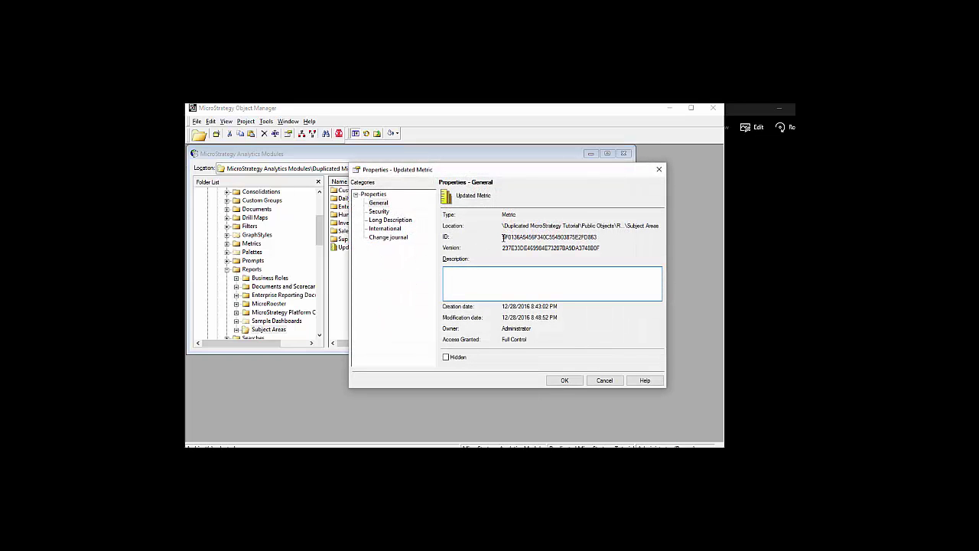
drag(504, 238, 469, 251)
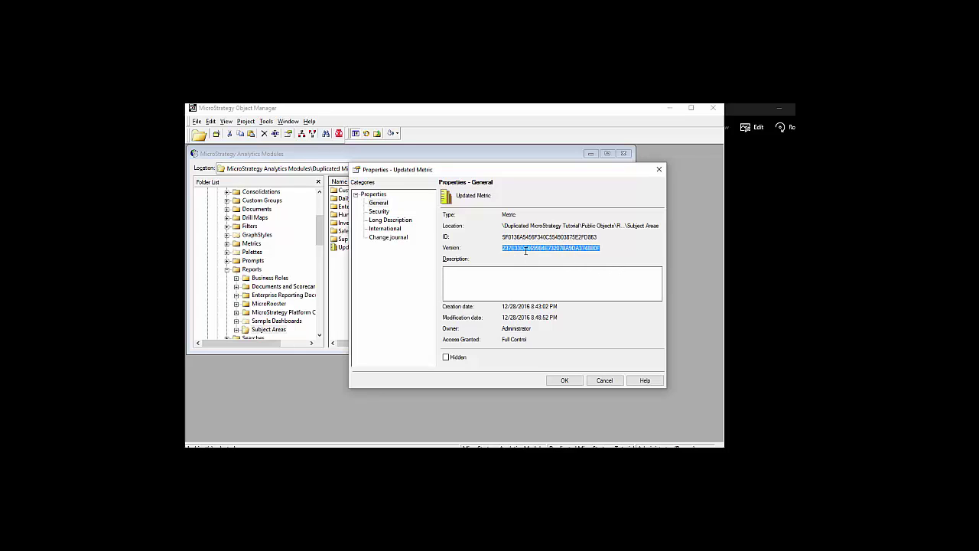
drag(503, 237, 624, 233)
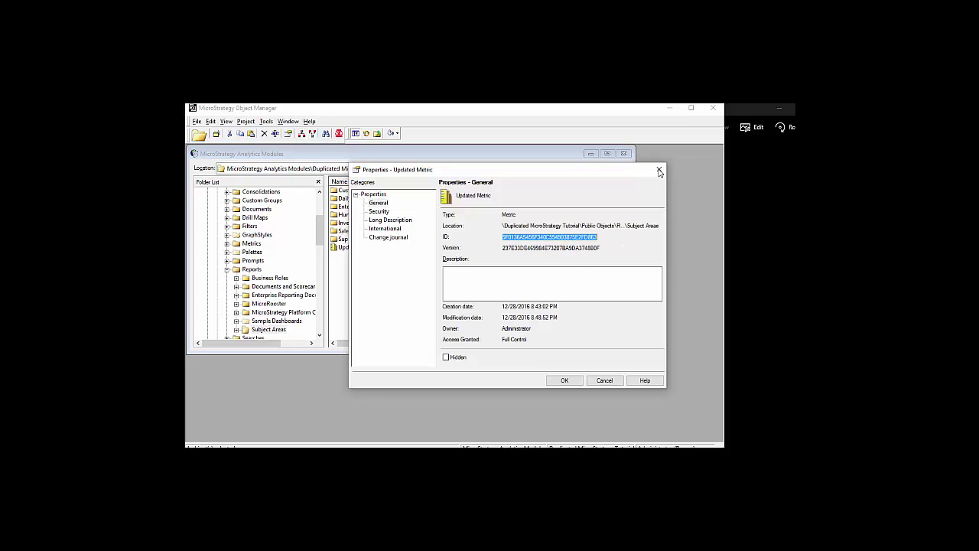
drag(606, 249, 487, 248)
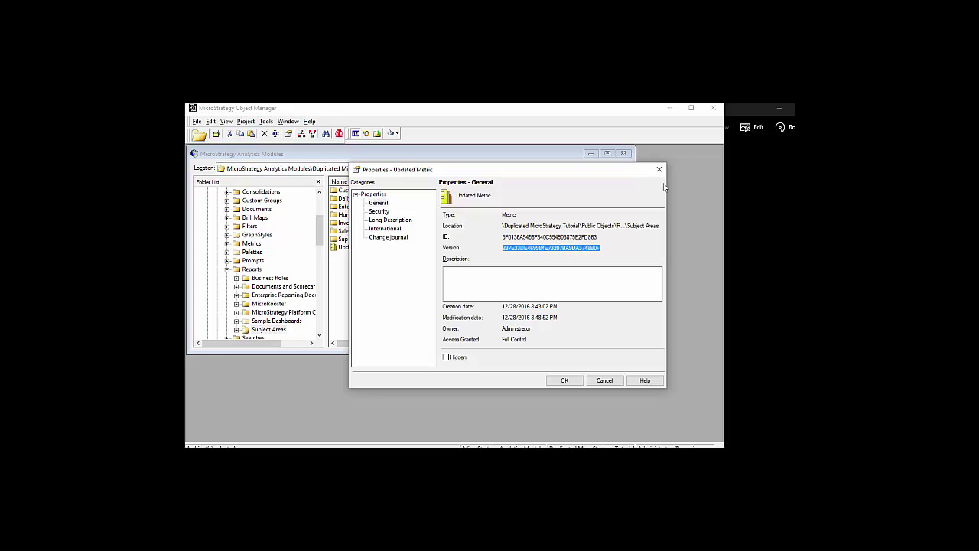
click(659, 169)
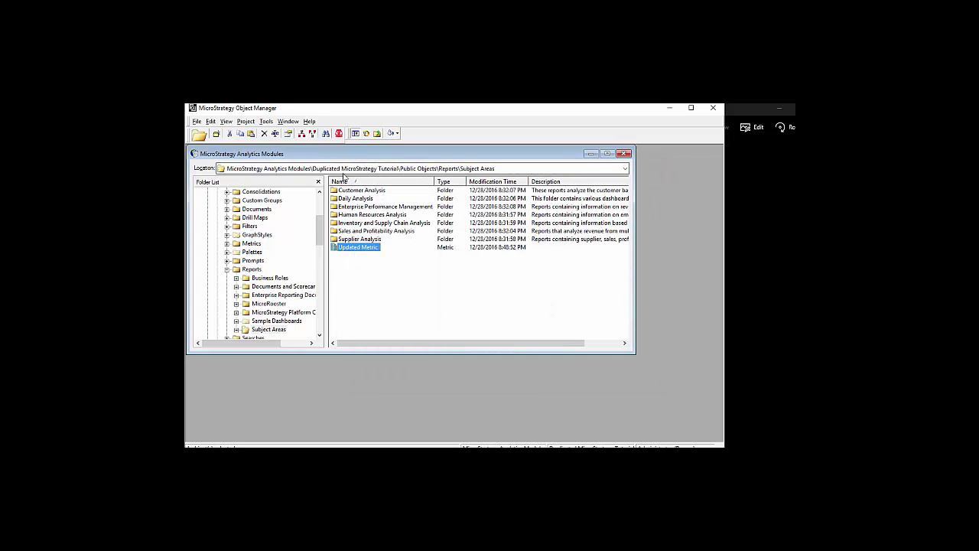
Check New Report's object ID in the duplicated project's Reports folder
scroll(283, 303, down, 1)
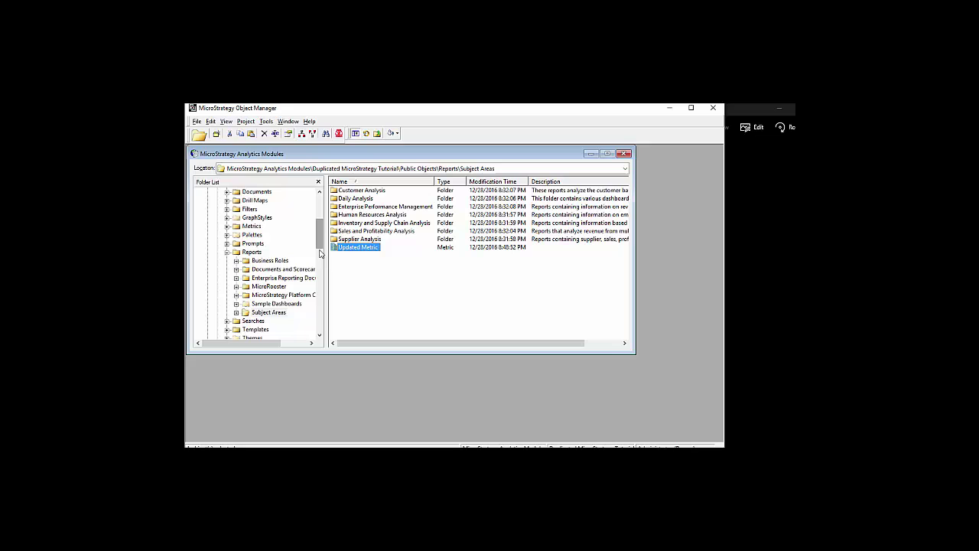
click(251, 252)
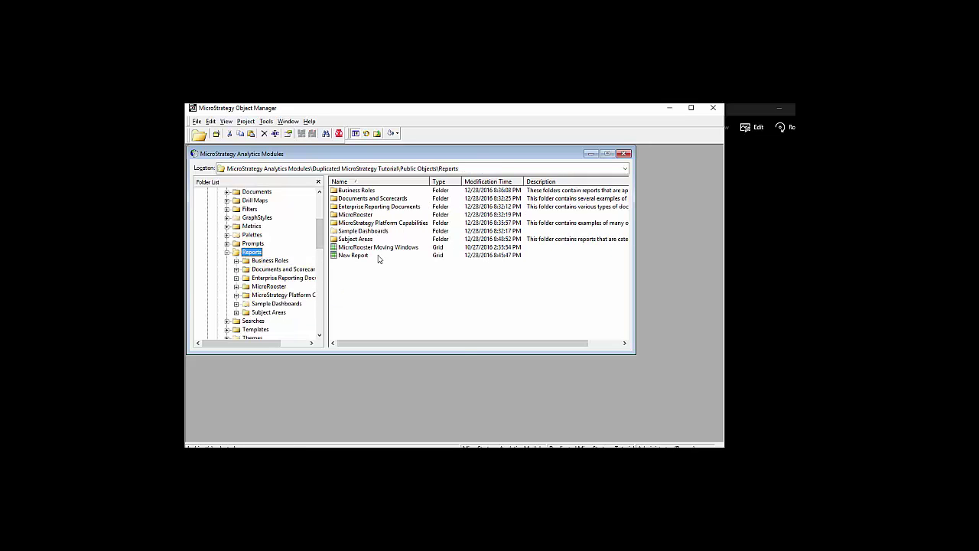
right_click(365, 258)
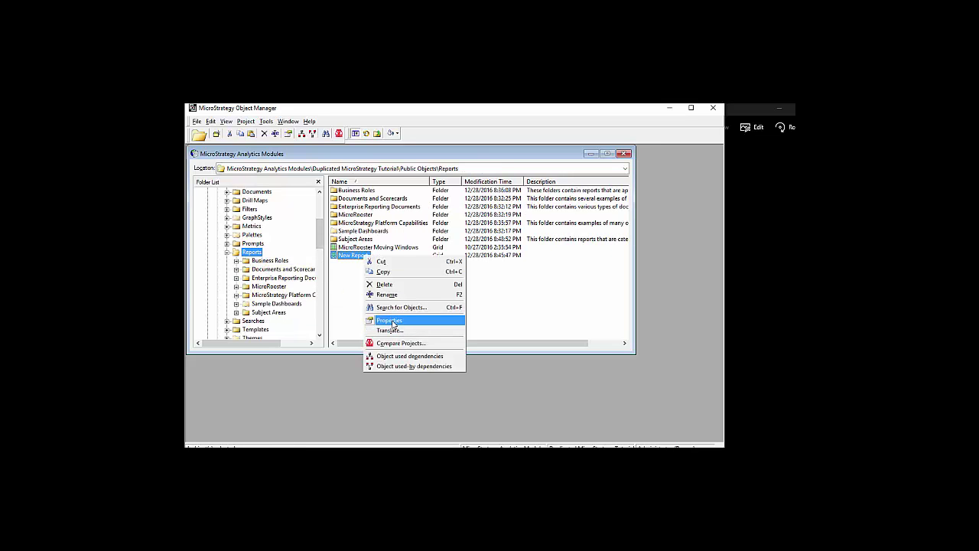
click(395, 324)
drag(502, 236, 603, 236)
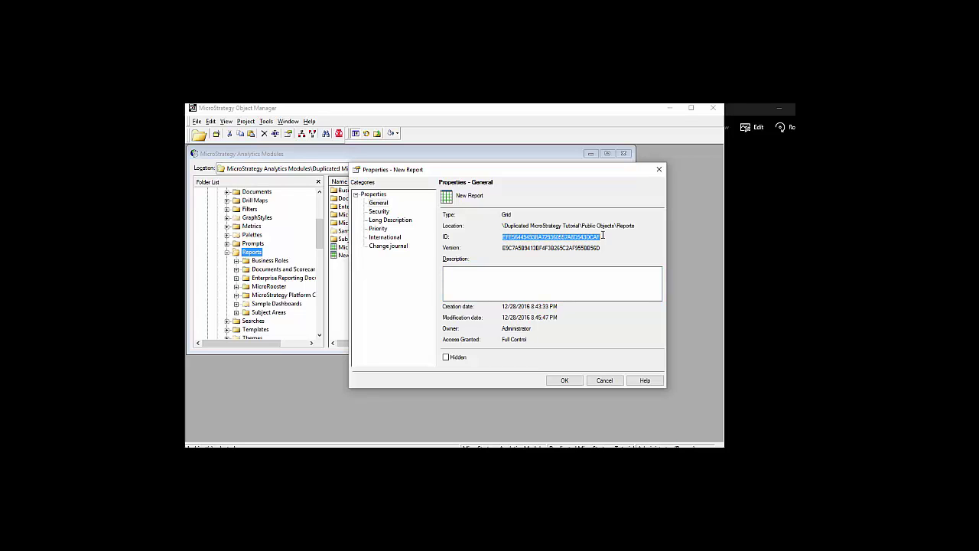
click(659, 169)
Compare New Report's ID in the original Tutorial's Reports folder and copy New Report
drag(322, 241, 319, 312)
click(253, 226)
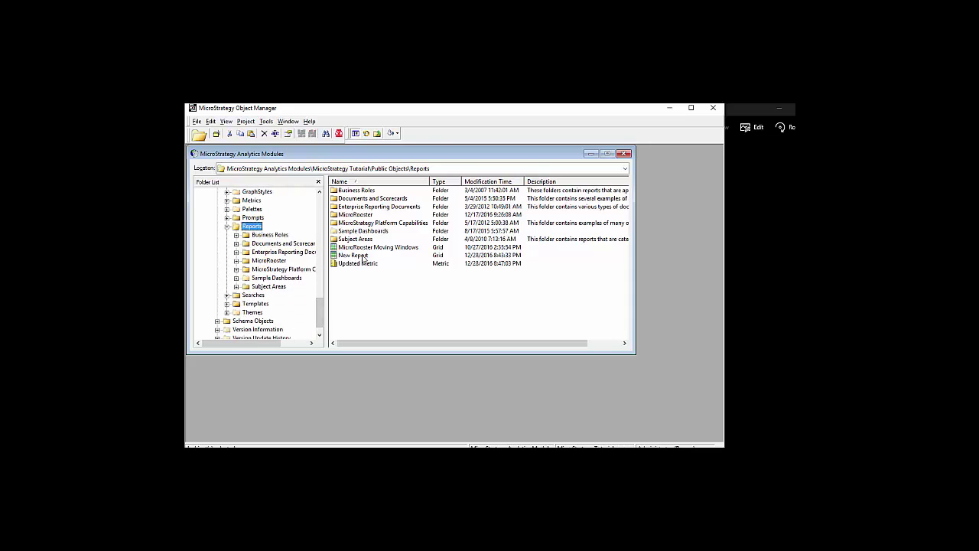
right_click(347, 256)
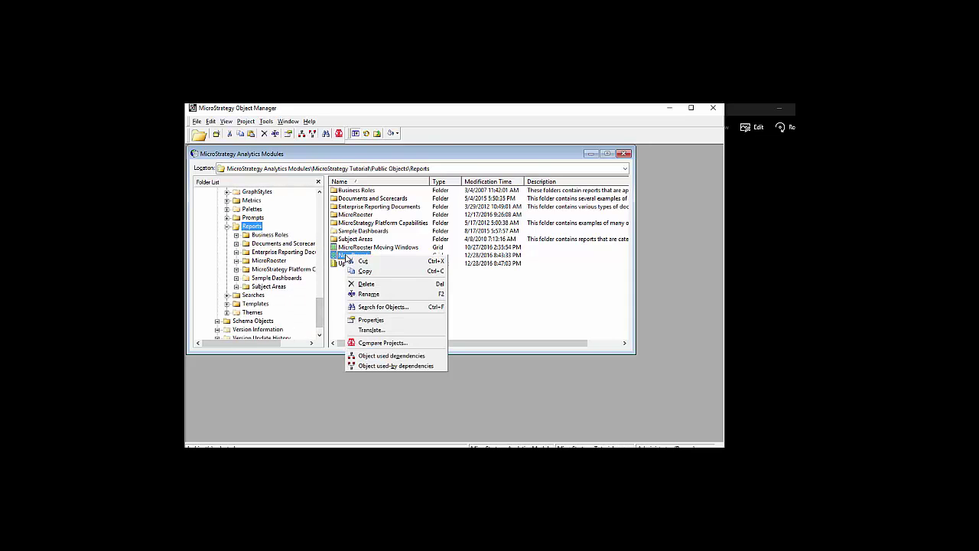
click(363, 320)
drag(602, 237, 499, 237)
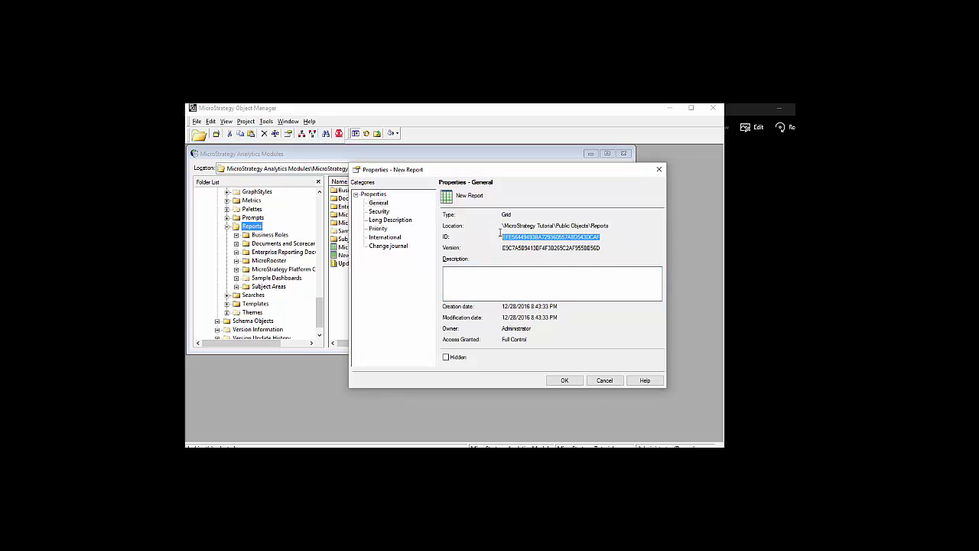
click(596, 381)
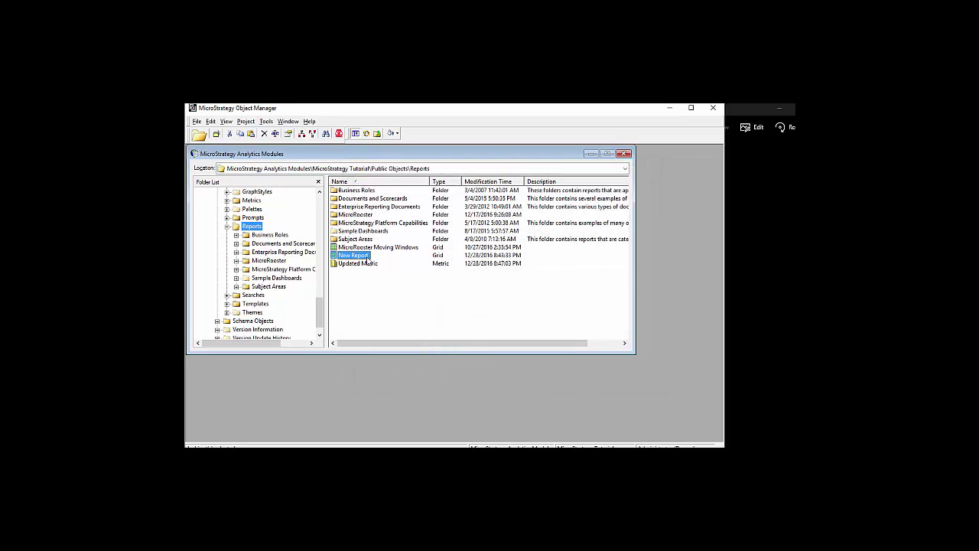
right_click(366, 256)
key(Escape)
click(218, 320)
scroll(271, 252, up, 10)
scroll(272, 235, down, 8)
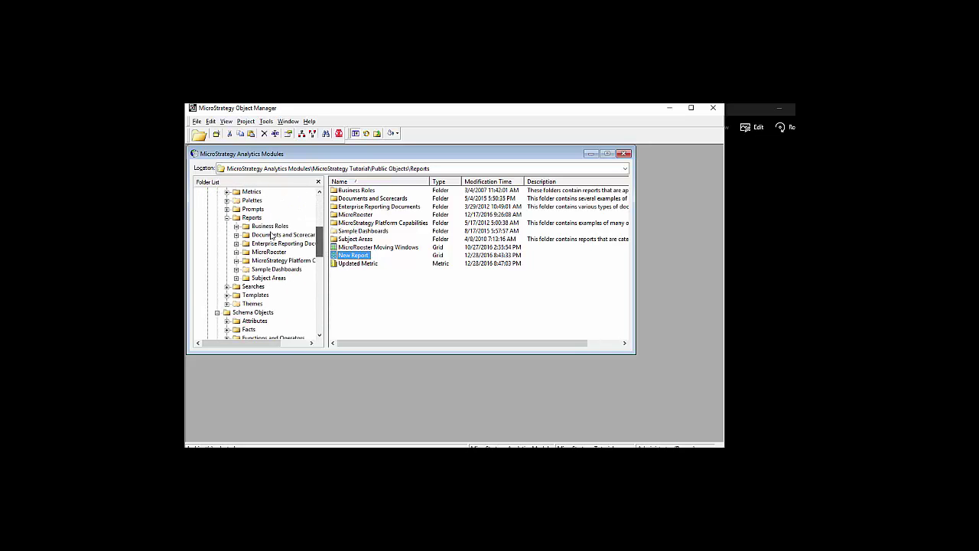
Paste New Report into Duplicated MicroStrategy Tutorial's Reports folder, keeping the existing copy
click(252, 217)
right_click(350, 281)
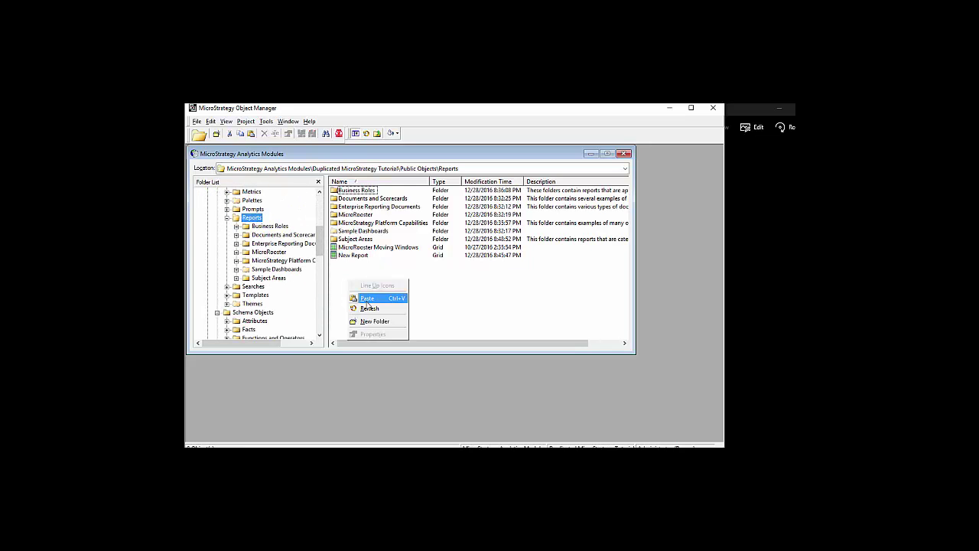
click(367, 299)
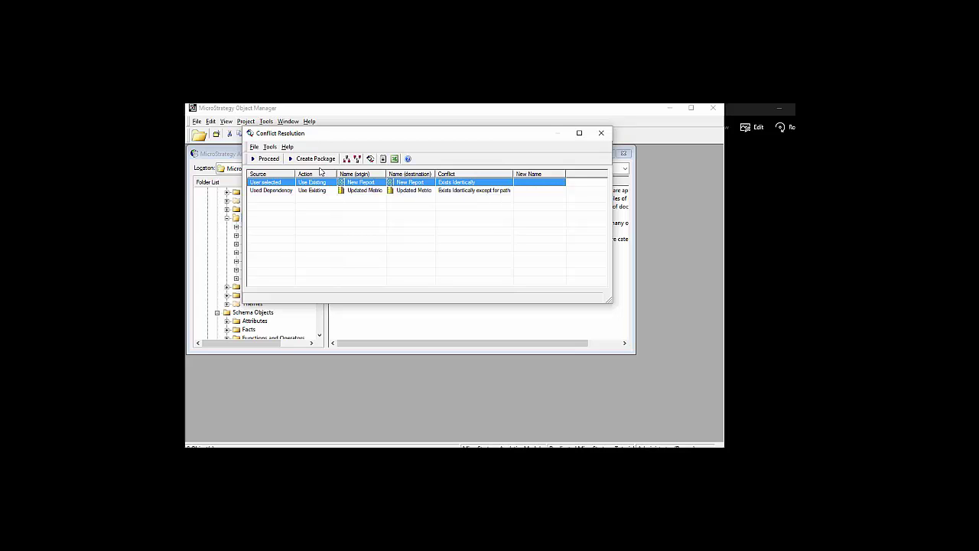
click(265, 158)
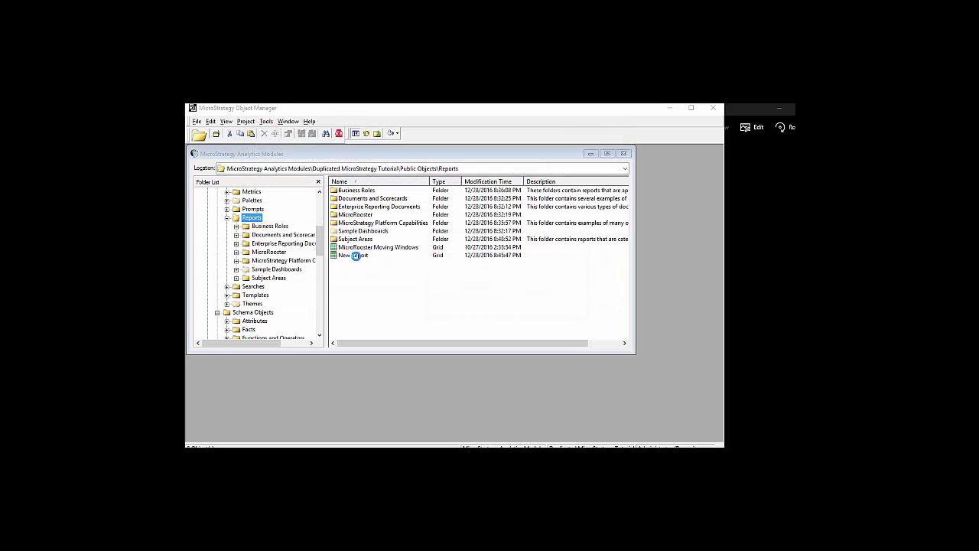
Check New Report's ID in its Properties, then close them unchanged
right_click(357, 256)
click(385, 323)
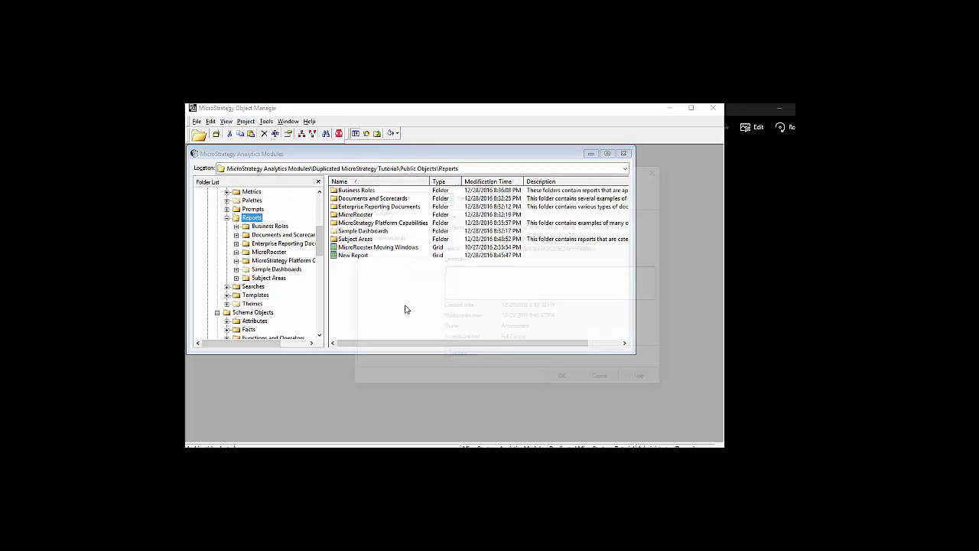
drag(598, 240, 456, 248)
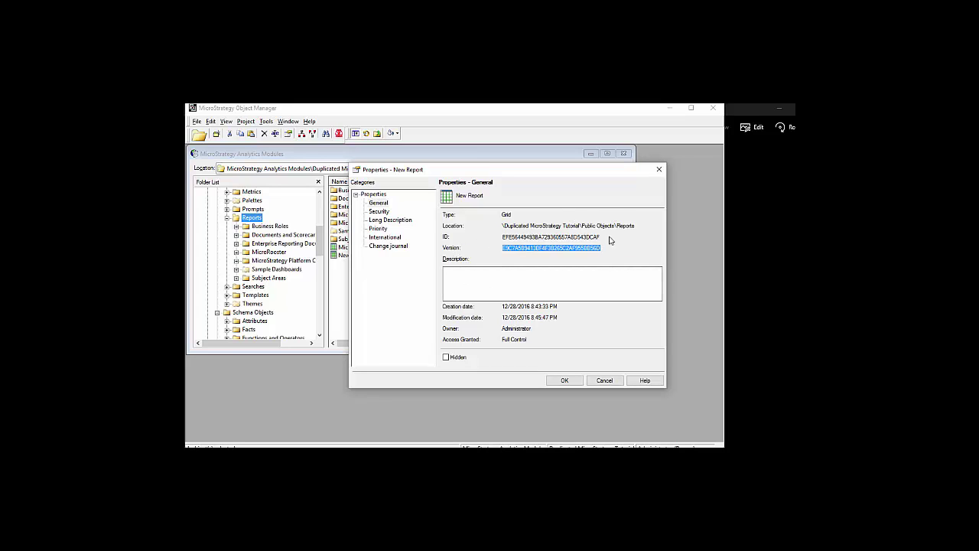
click(615, 380)
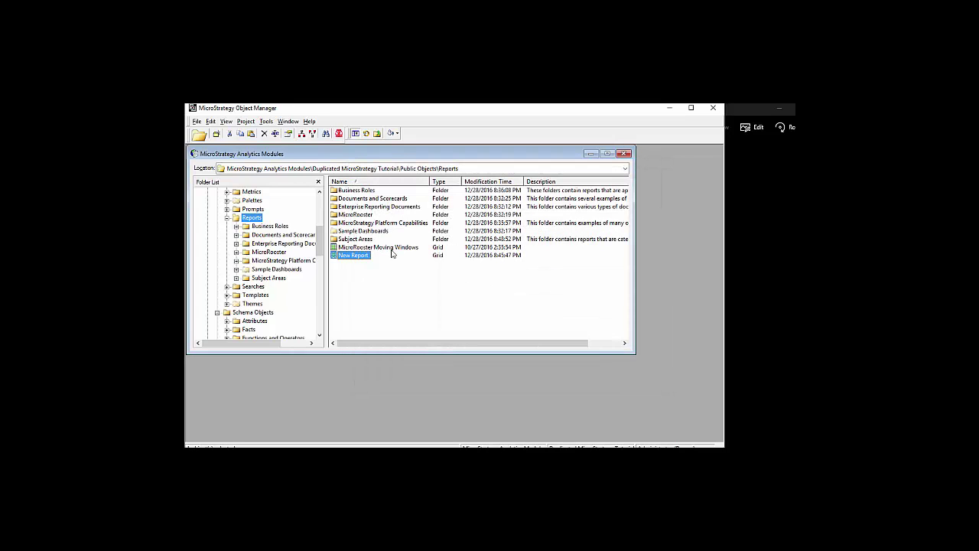
drag(323, 247, 329, 323)
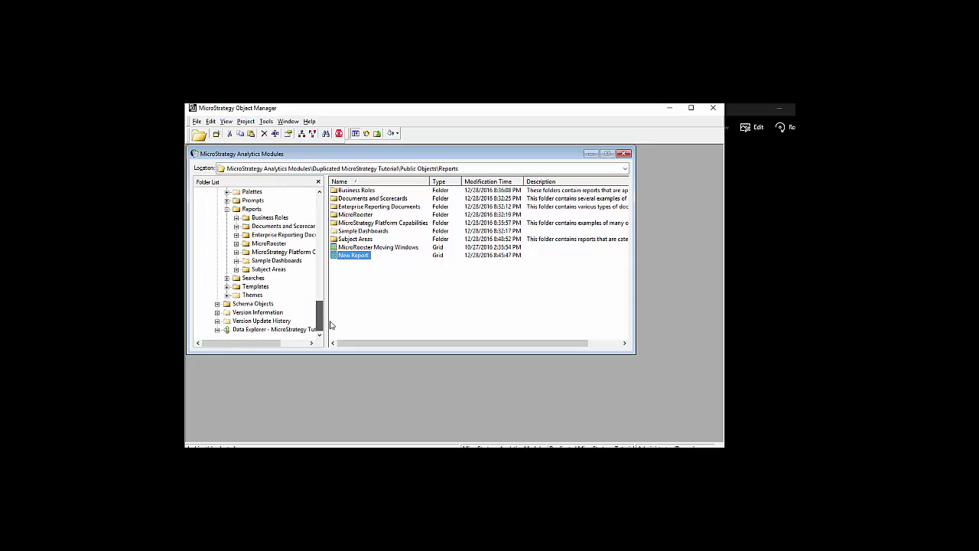
Browse the Business Roles, Documents and Scorecards and MicroRooster folders, then launch the Project Merge Wizard
click(268, 218)
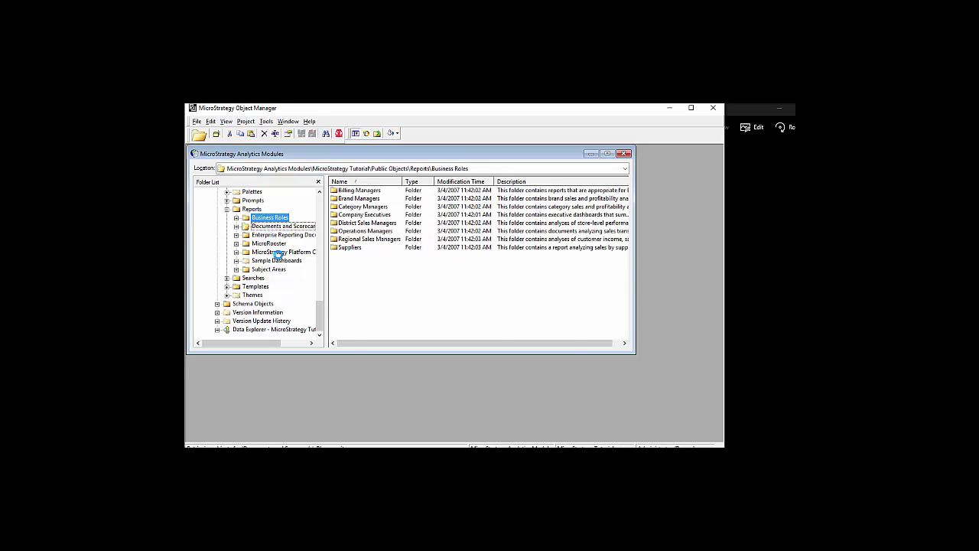
key(Down)
click(269, 243)
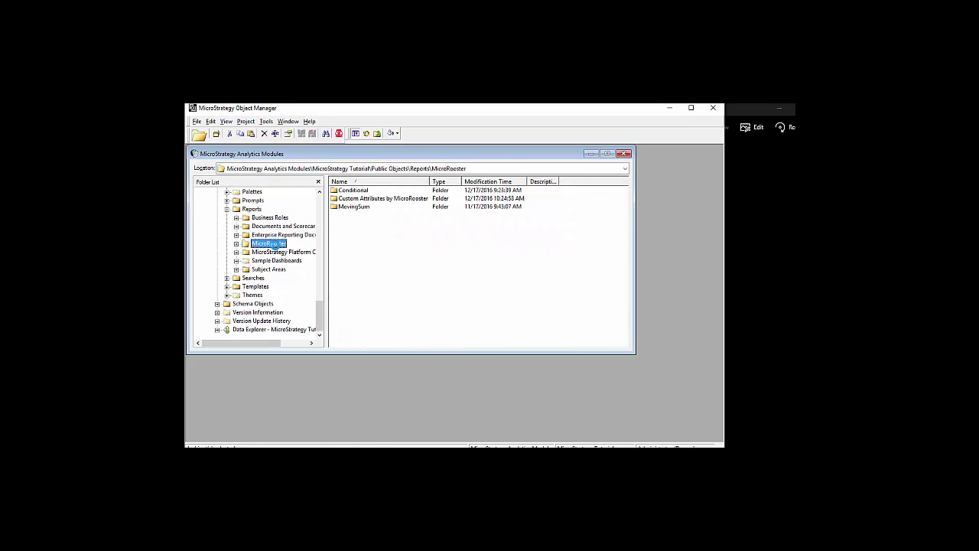
right_click(275, 246)
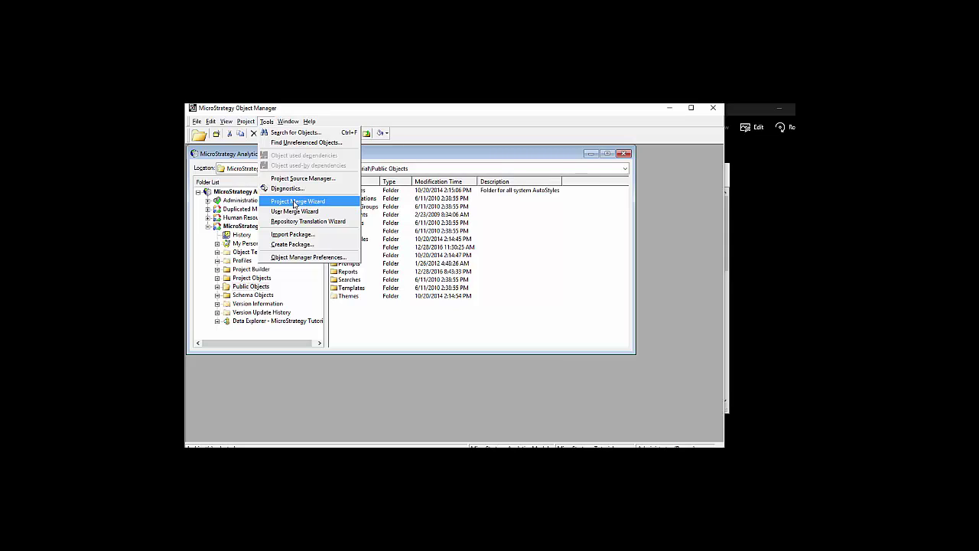
click(295, 201)
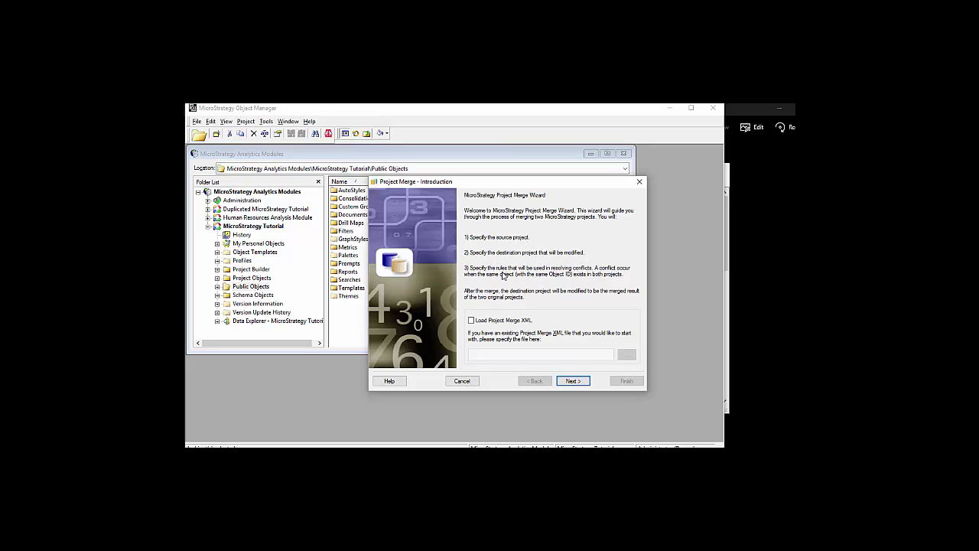
Use MicroStrategy Analytics Modules as the source with the Administrator login and pick MicroStrategy Tutorial as the source project
click(574, 381)
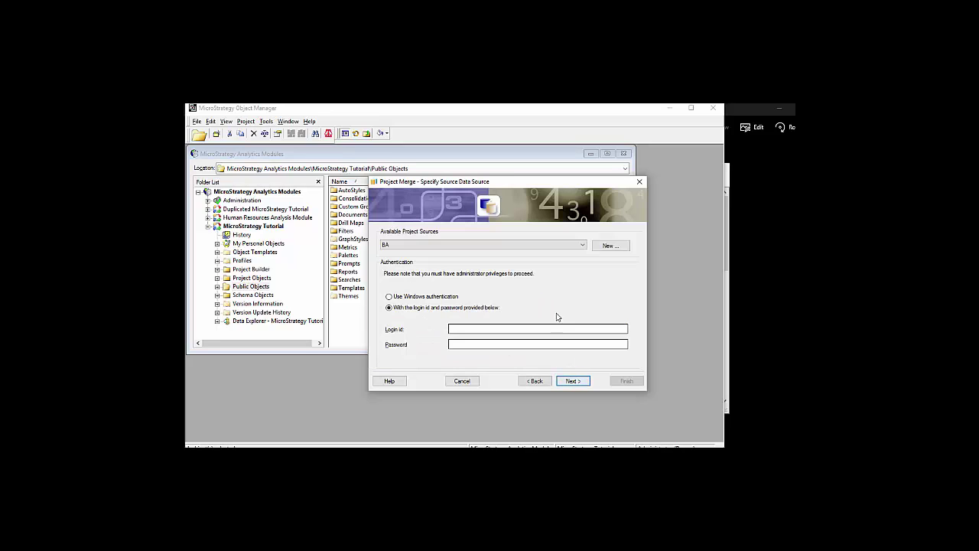
click(391, 246)
click(400, 252)
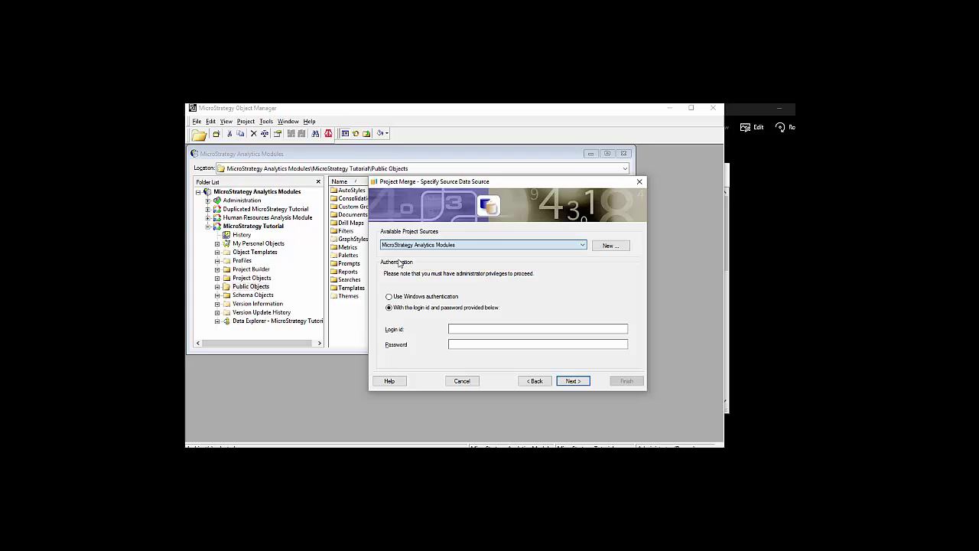
click(463, 329)
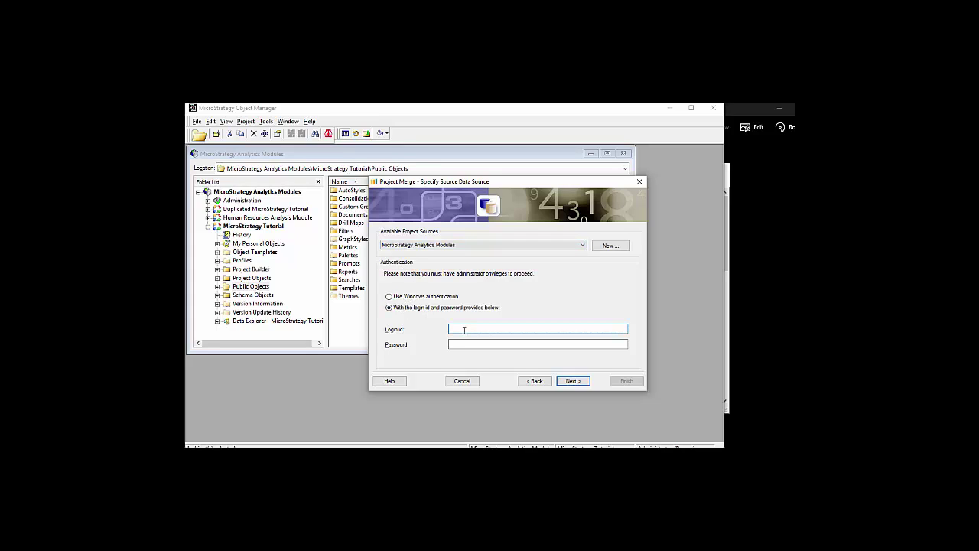
text(Administrator)
click(586, 382)
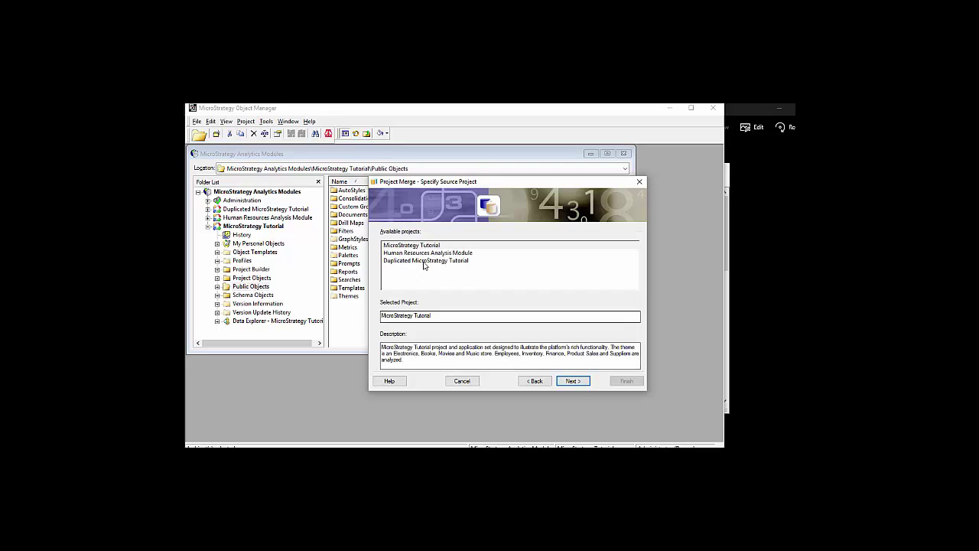
click(406, 246)
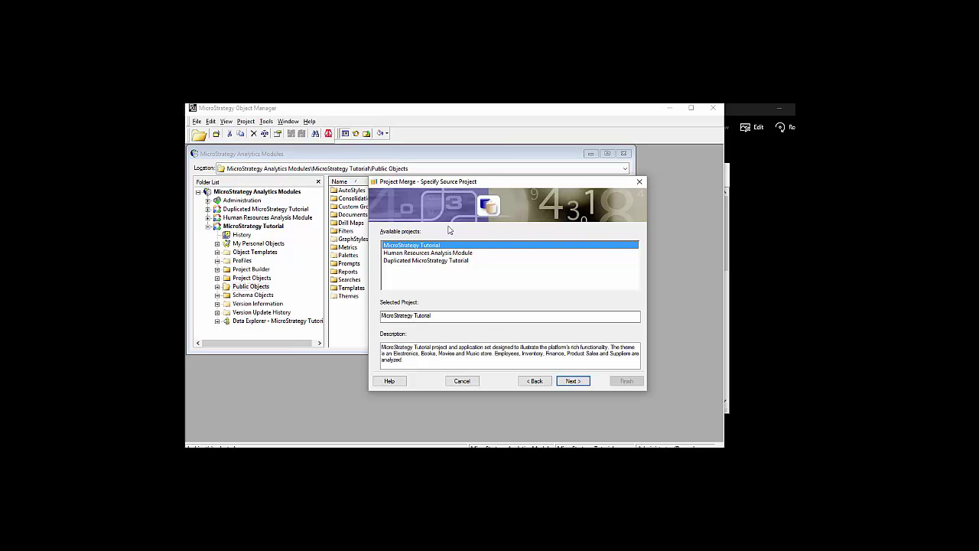
Set the destination to Duplicated MicroStrategy Tutorial on MicroStrategy Analytics Modules with the Administrator login
click(572, 383)
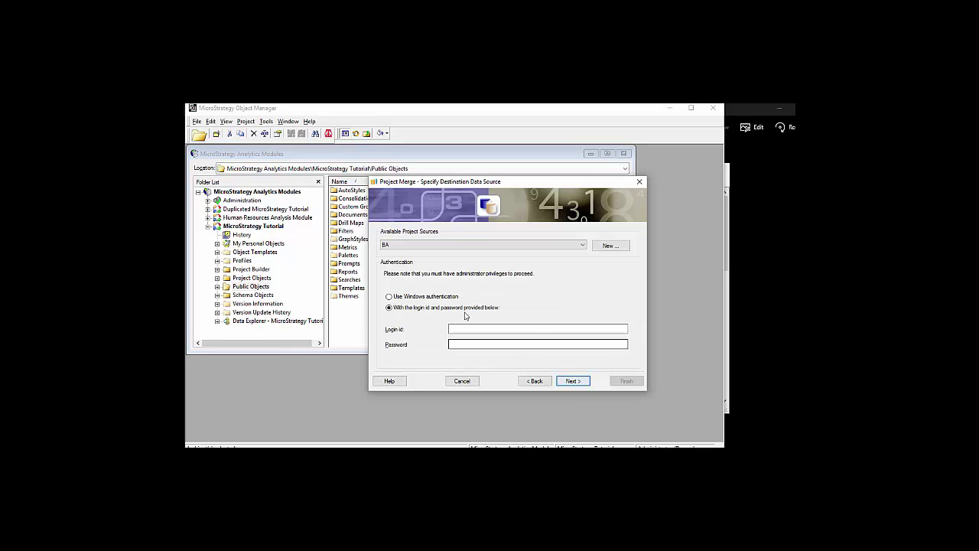
click(461, 245)
click(442, 260)
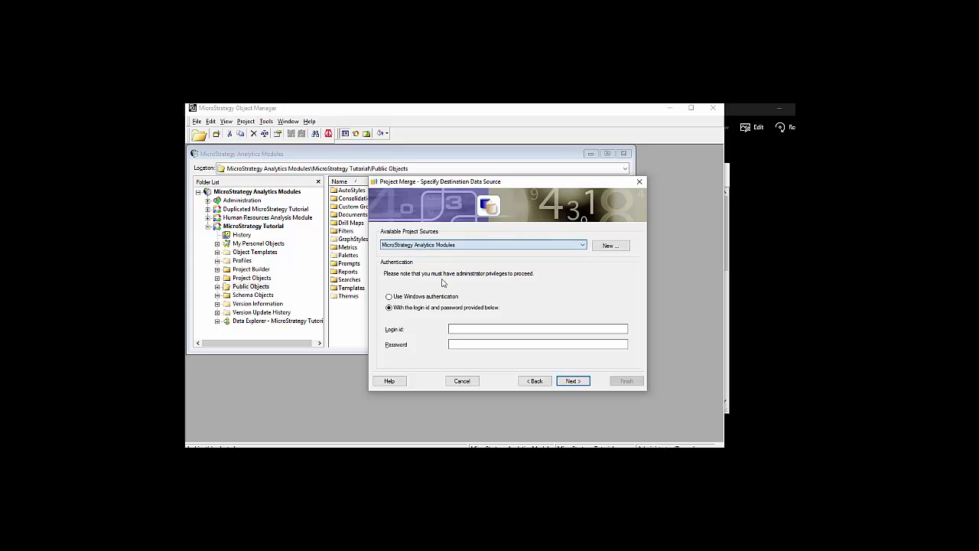
click(463, 329)
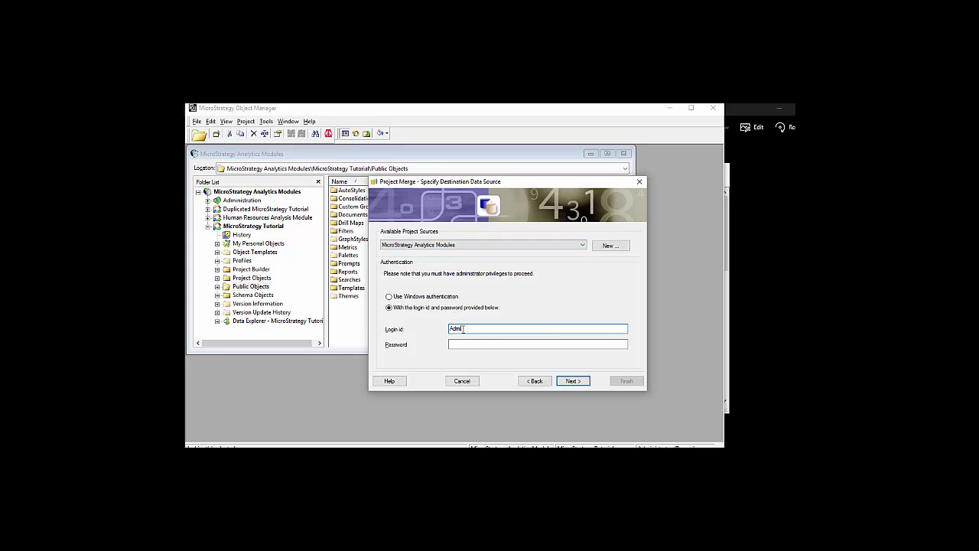
text(Administrator)
key(Return)
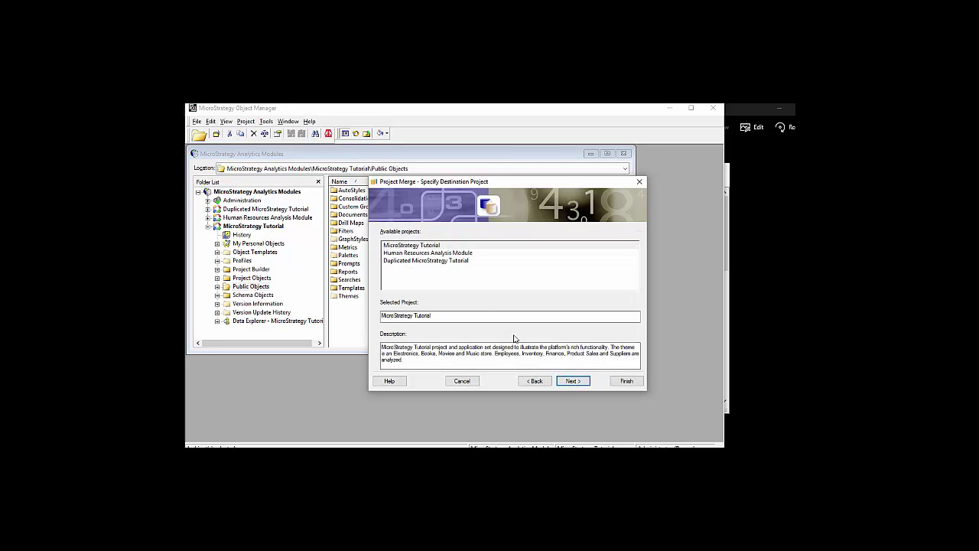
click(425, 260)
click(580, 382)
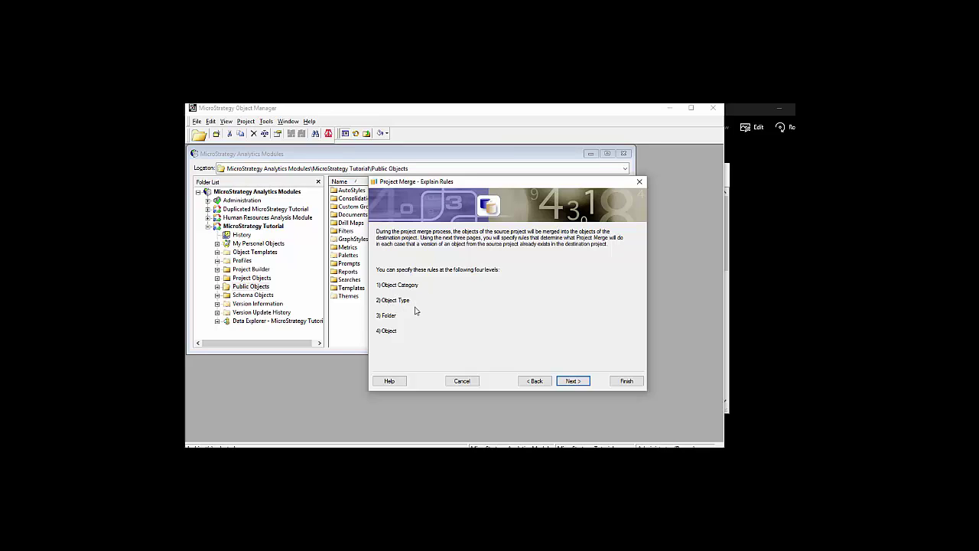
Set Schema and Application objects to Replace and Configuration objects to Use Existing
click(572, 381)
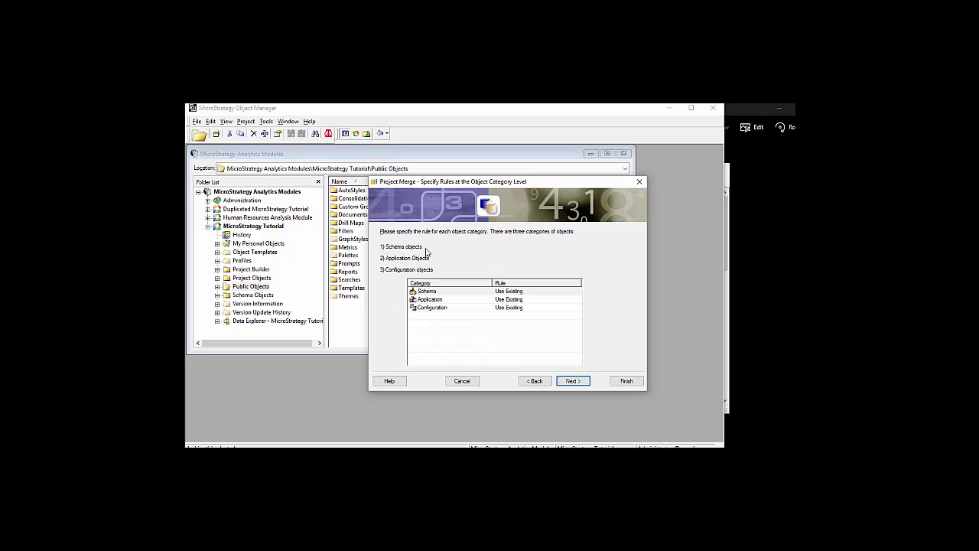
click(514, 291)
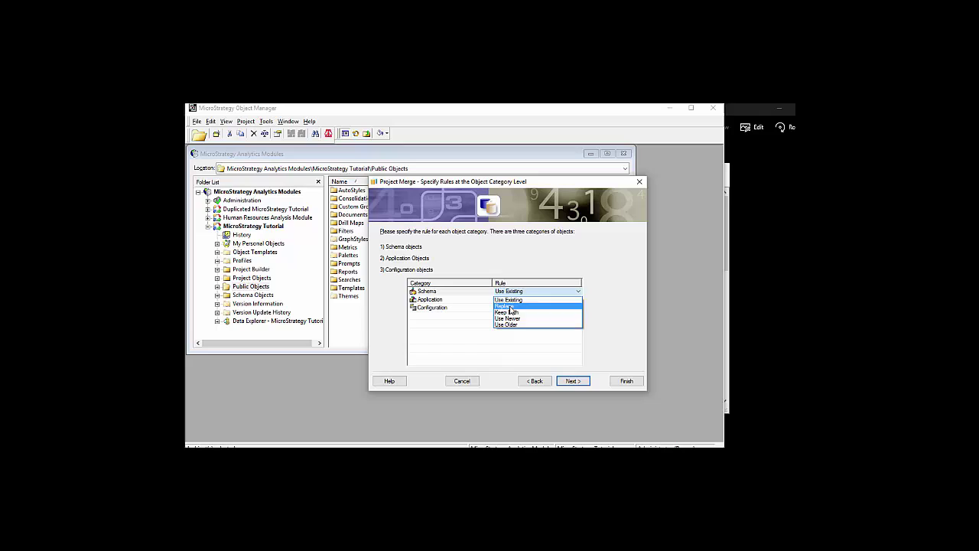
click(511, 306)
click(510, 301)
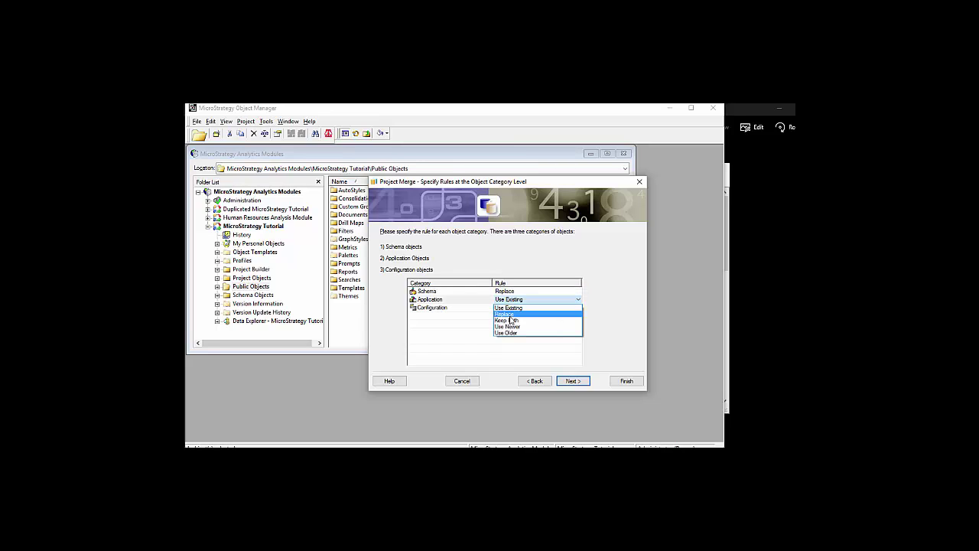
click(510, 314)
click(528, 307)
click(509, 322)
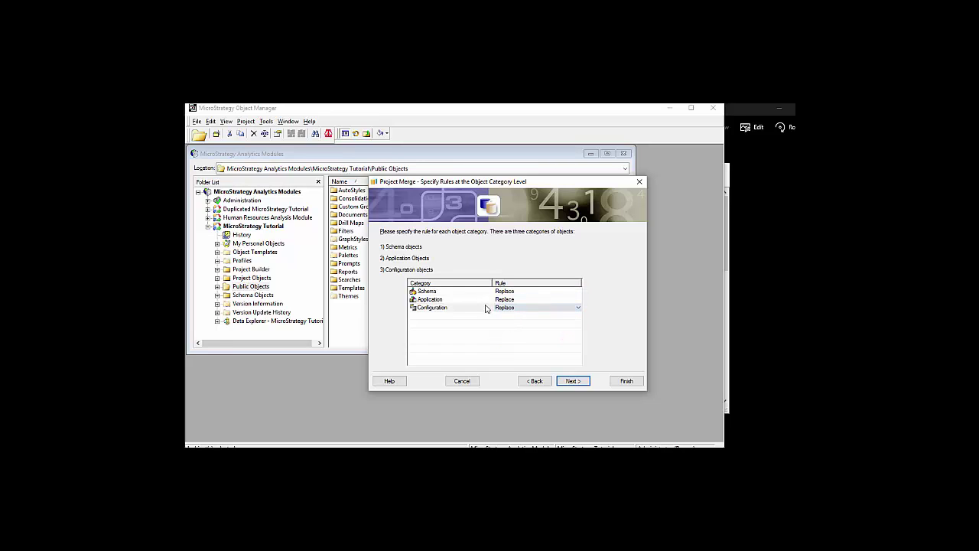
click(501, 306)
click(497, 315)
Set the Security Filter object type rule to Use Existing
click(572, 382)
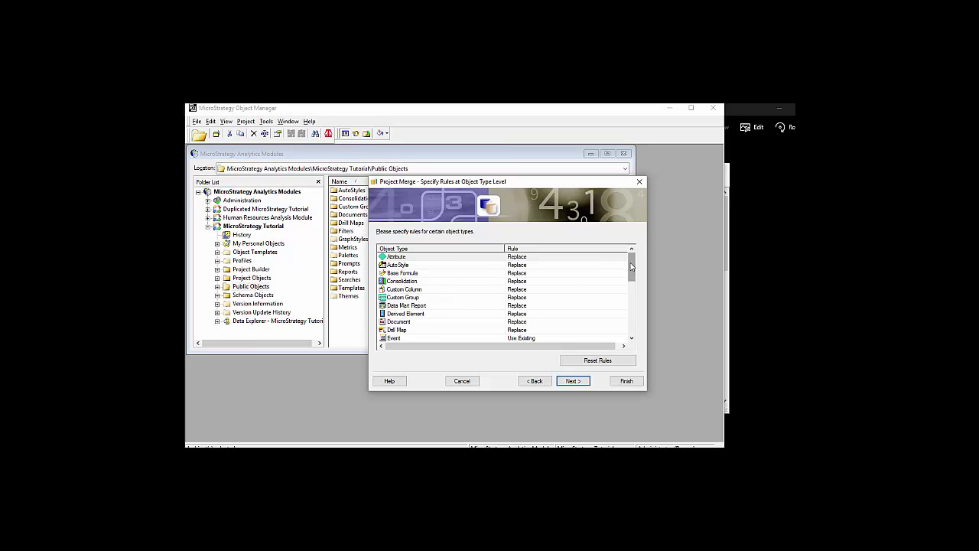
scroll(631, 265, down, 1)
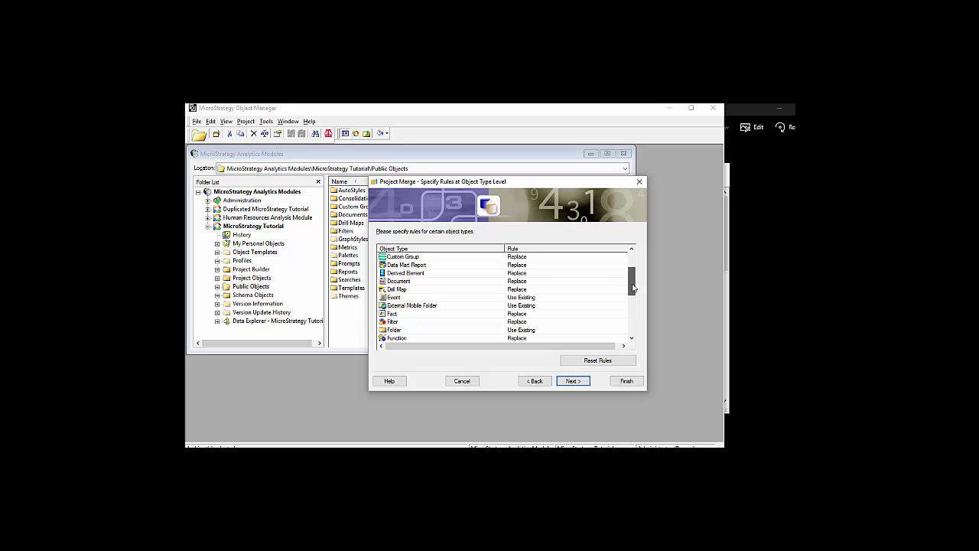
drag(633, 285, 633, 324)
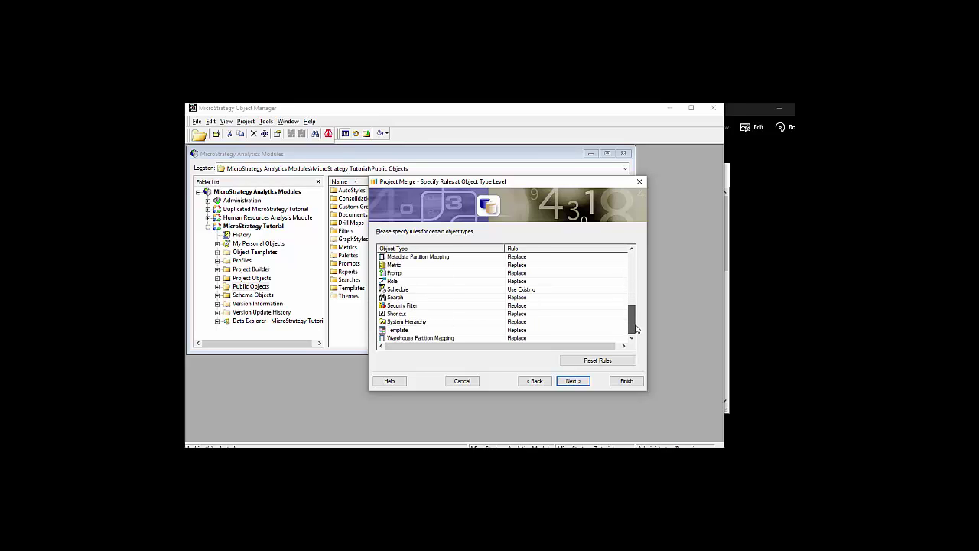
drag(506, 317, 398, 303)
click(519, 309)
click(520, 310)
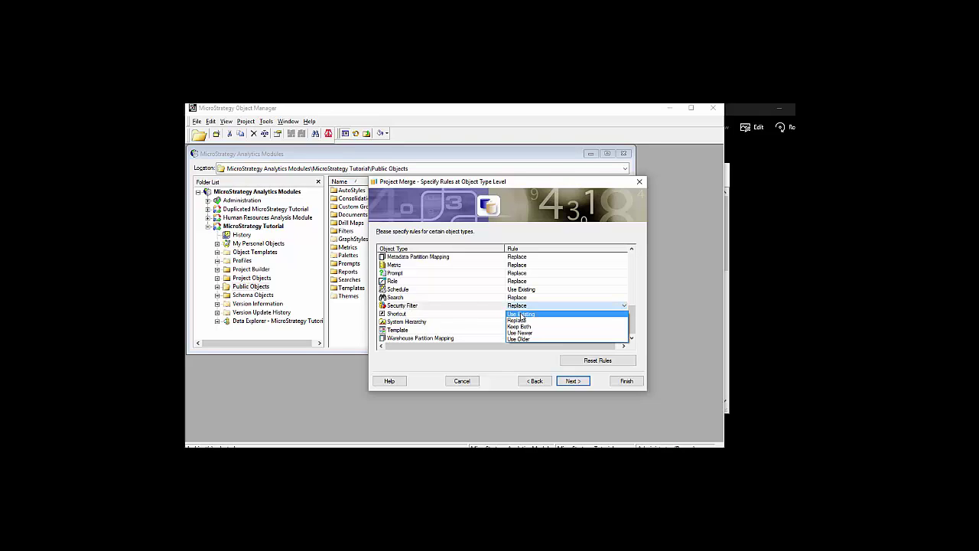
click(522, 316)
scroll(466, 307, up, 5)
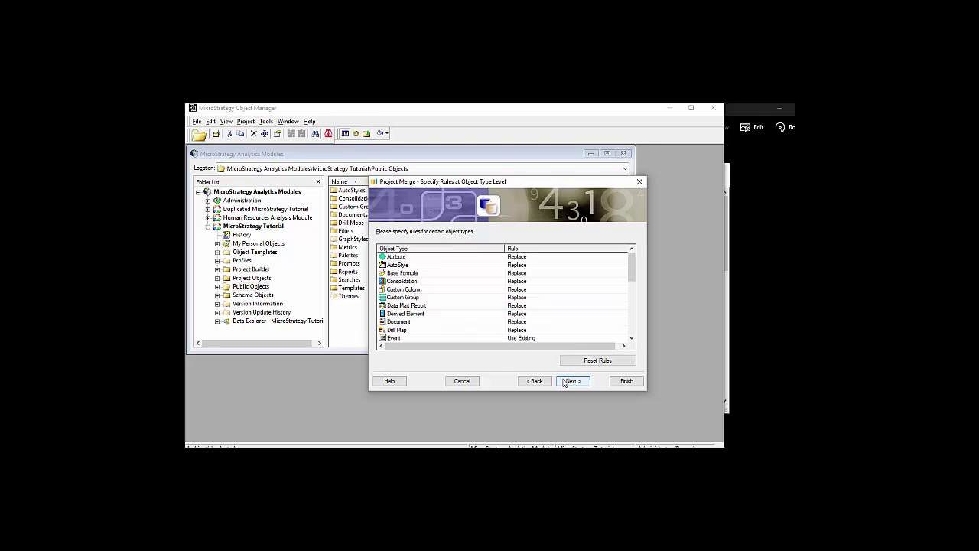
click(571, 381)
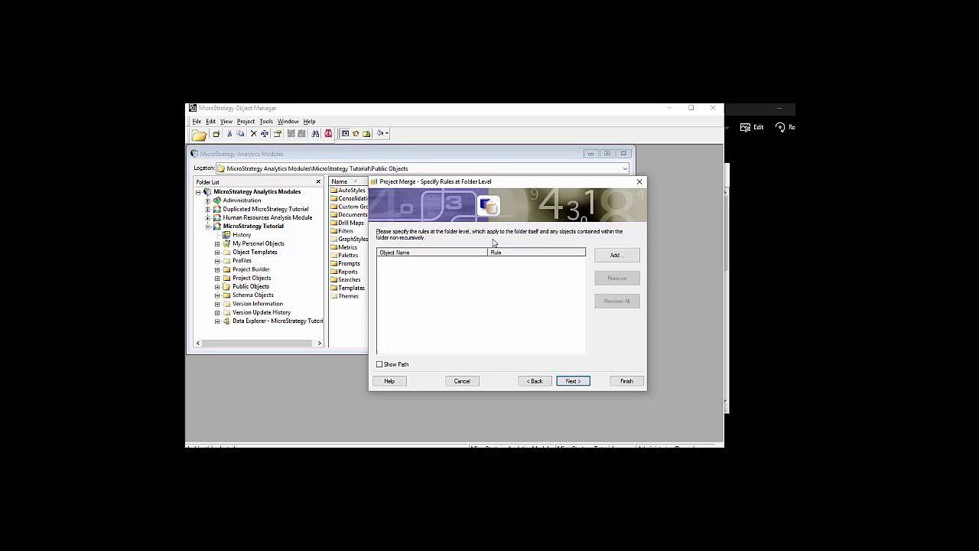
Skip adding a folder rule and accept default object-level, translation and general options up to the Summary
click(614, 256)
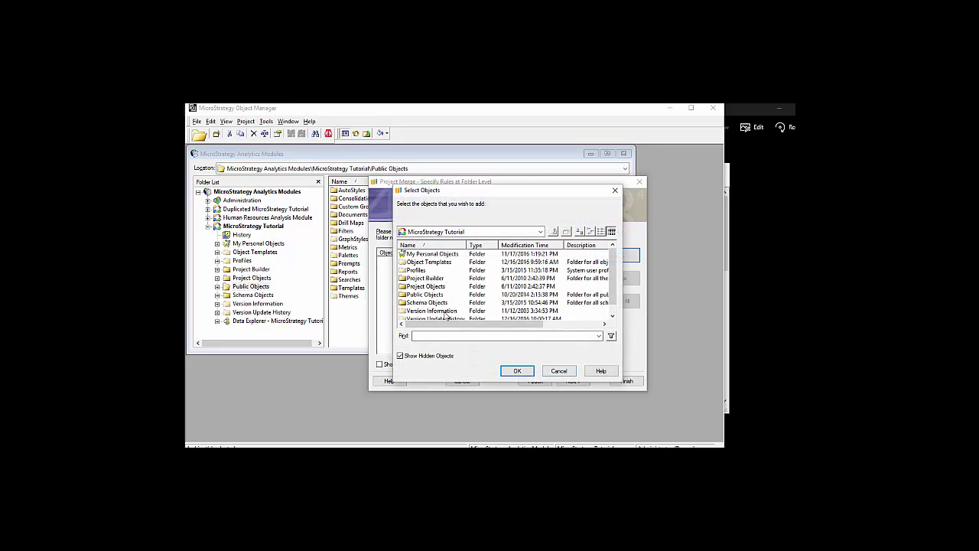
click(567, 372)
click(574, 381)
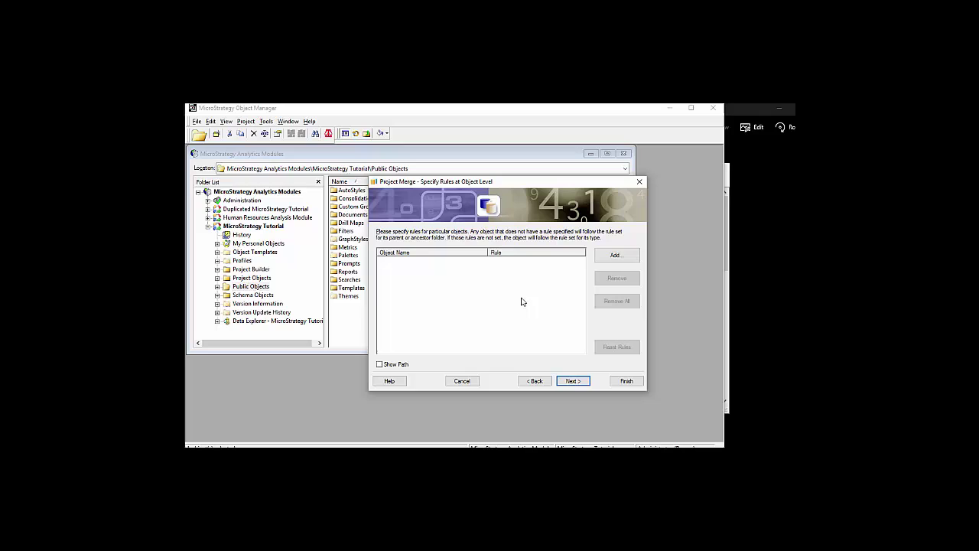
click(573, 381)
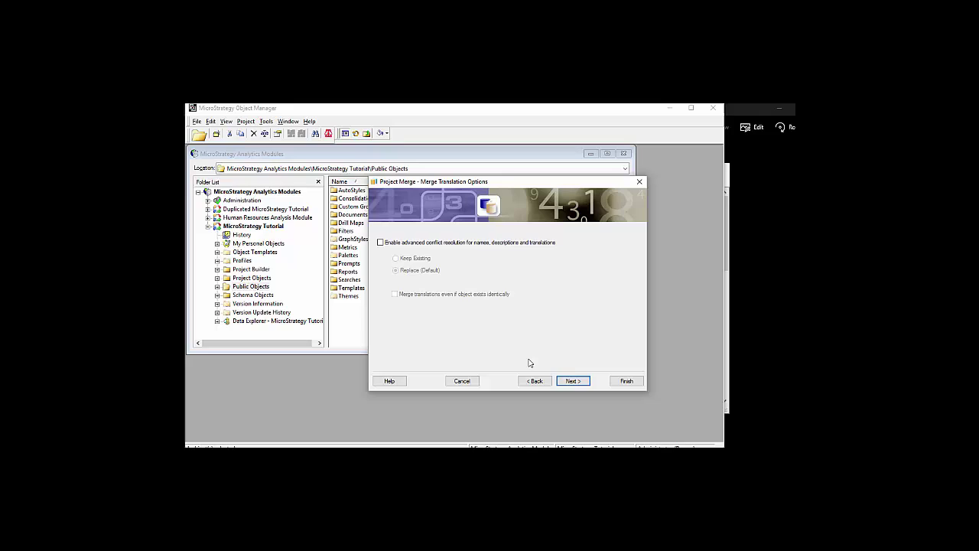
click(574, 381)
click(575, 381)
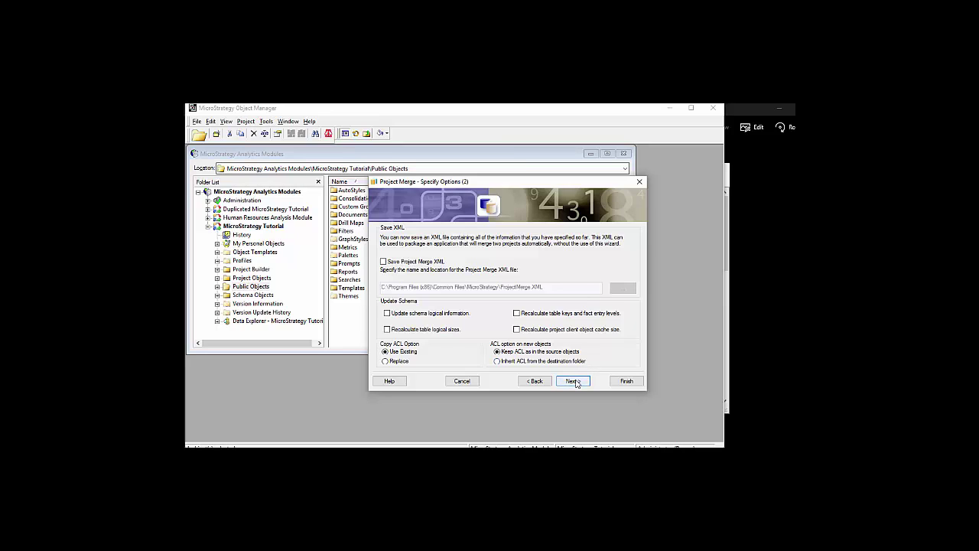
click(574, 381)
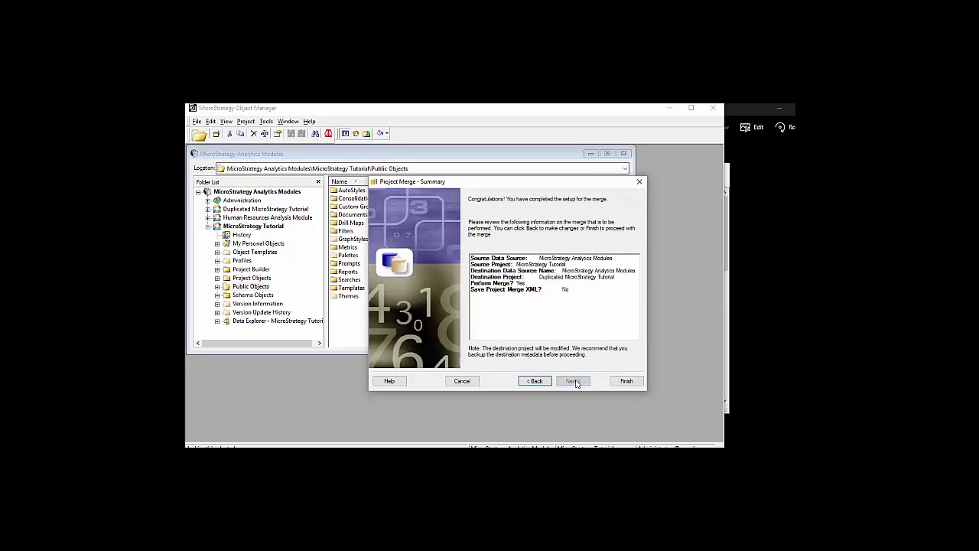
Run the merge, taking over the locks, then select Updated Metric in the Reports folder
click(618, 385)
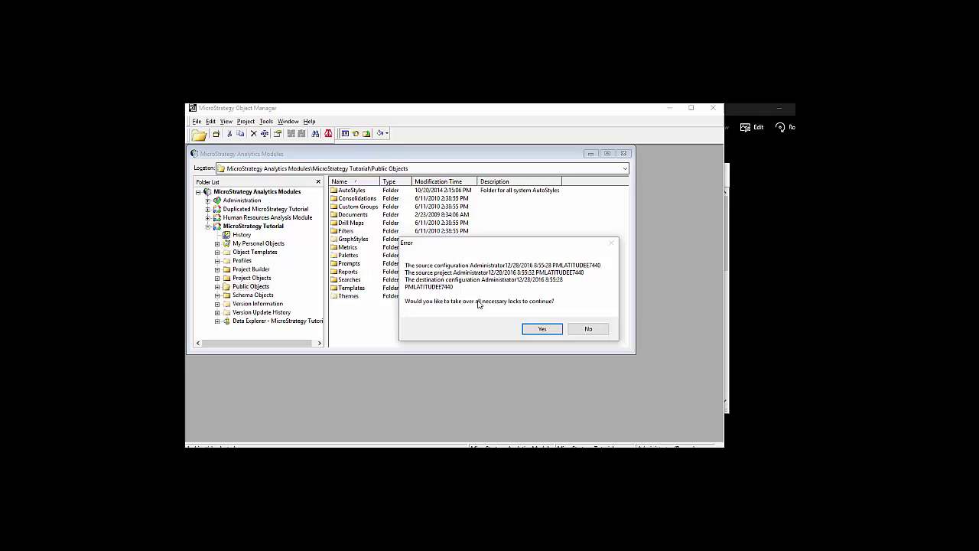
click(539, 331)
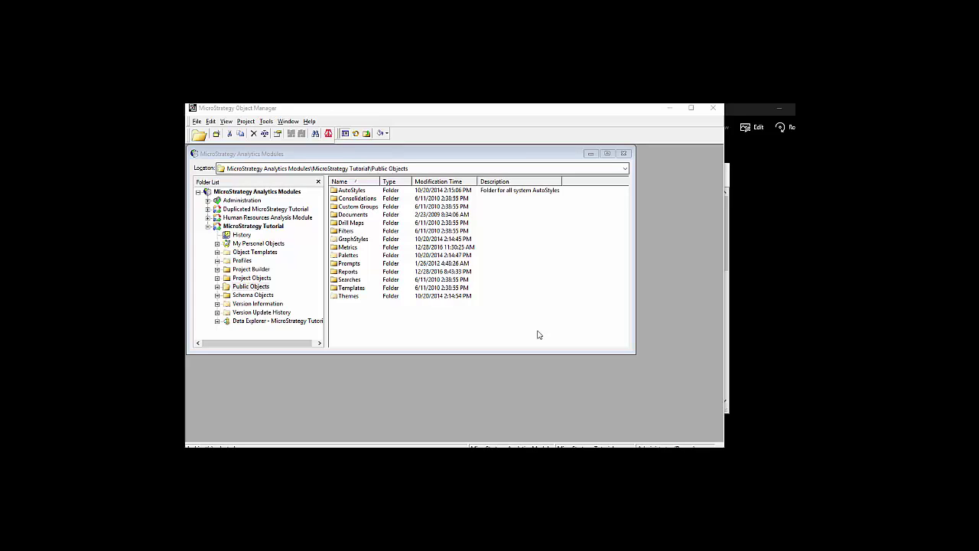
click(207, 209)
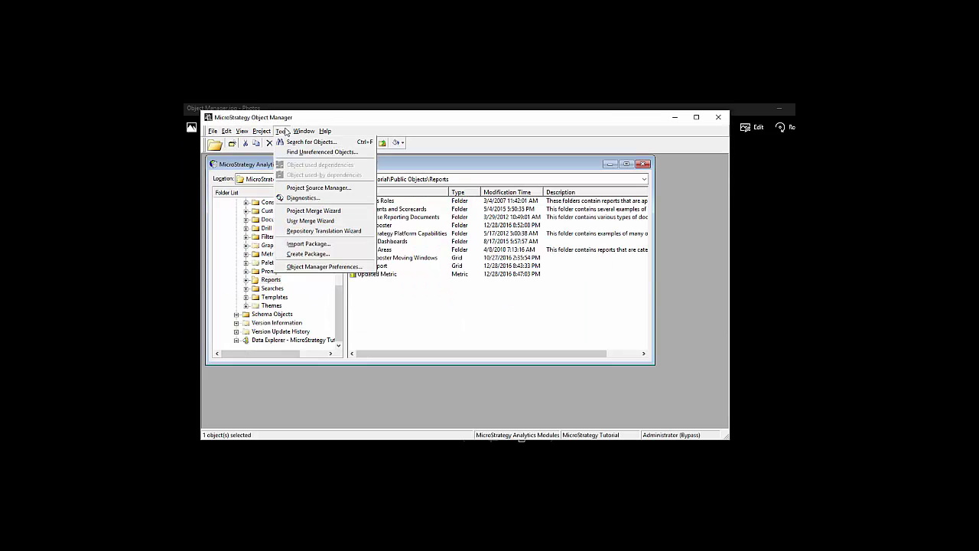
key(Escape)
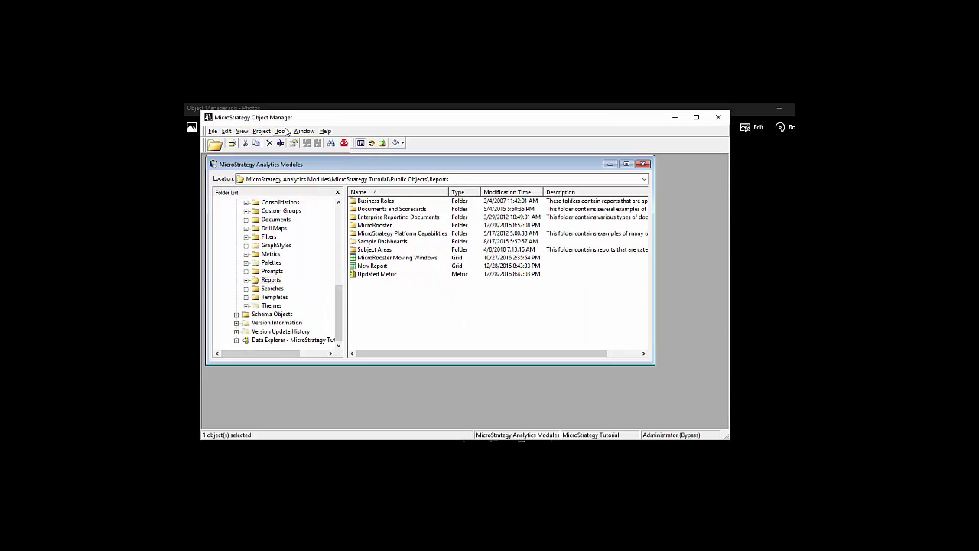
click(371, 275)
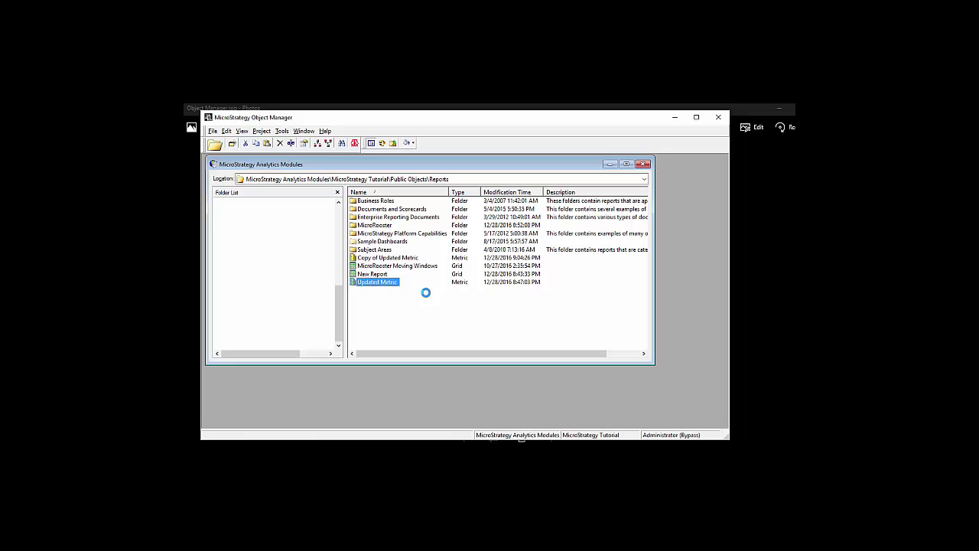
Start a new package and add Copy of Updated Metric from the Reports folder to it
right_click(366, 261)
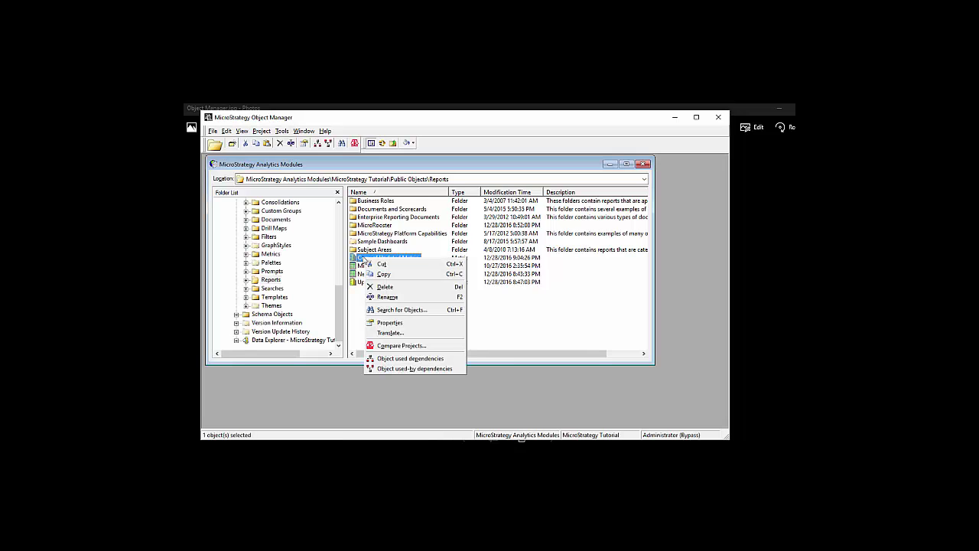
click(274, 141)
click(261, 131)
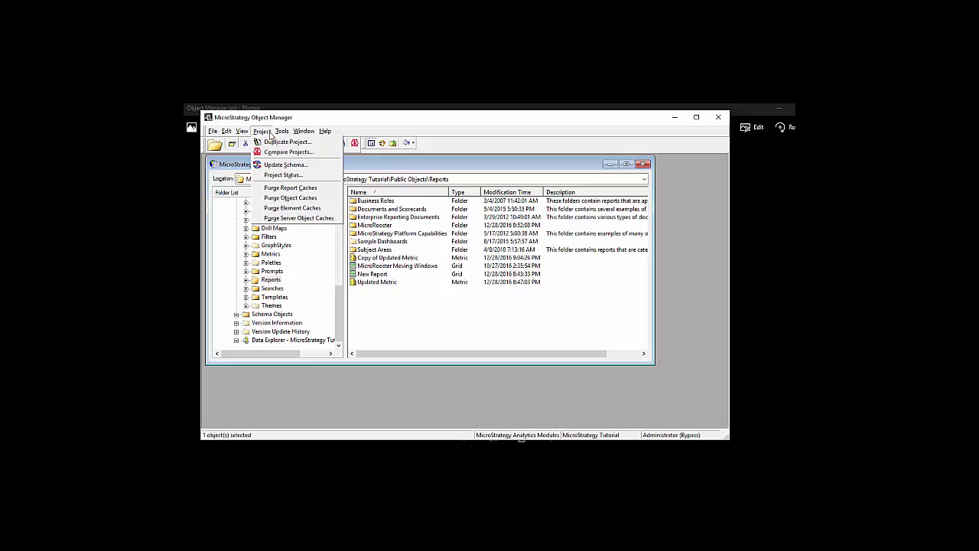
mouse_move(282, 134)
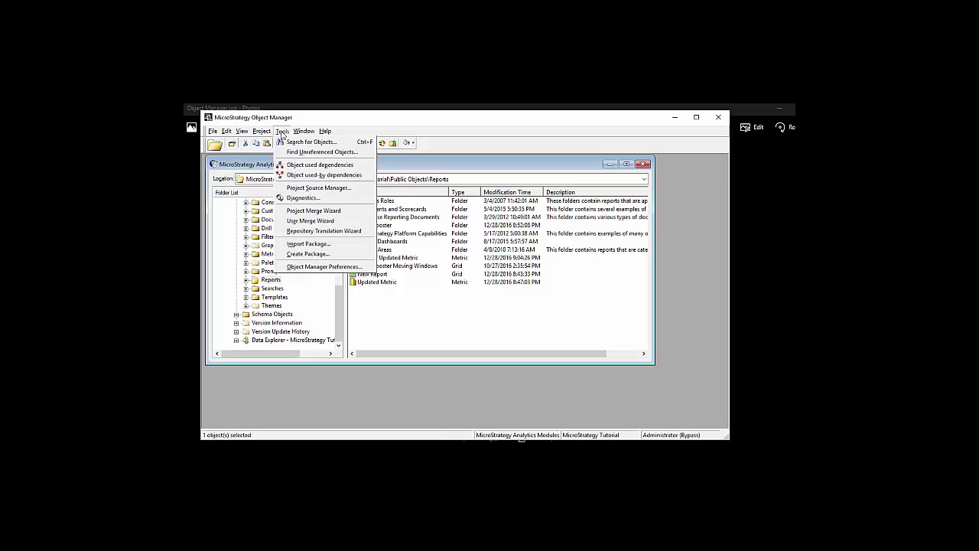
click(318, 254)
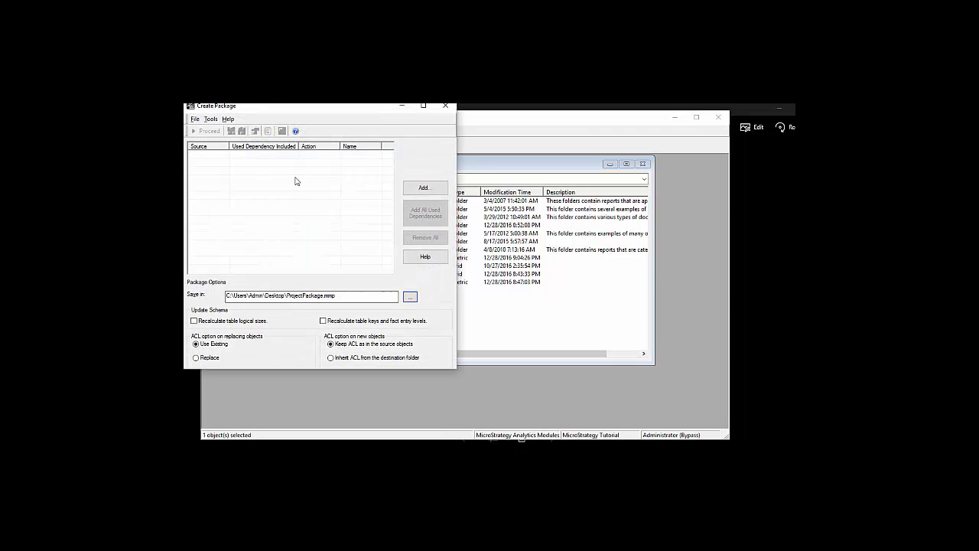
click(414, 190)
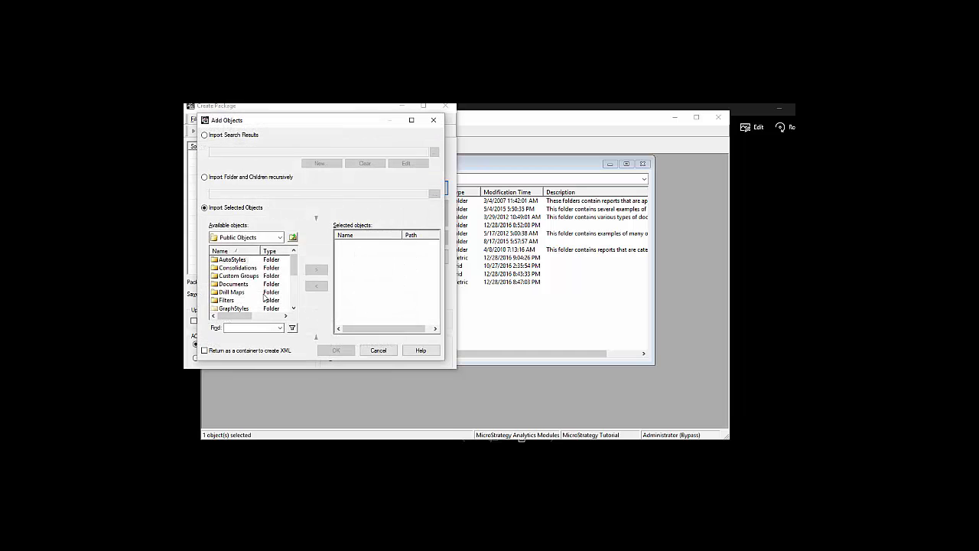
scroll(264, 298, down, 2)
click(228, 293)
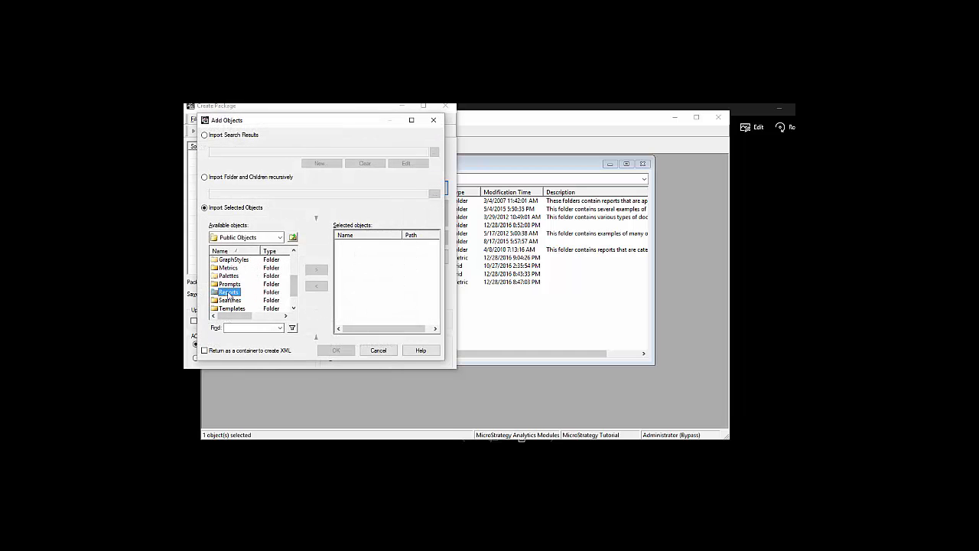
double_click(228, 294)
scroll(241, 299, down, 2)
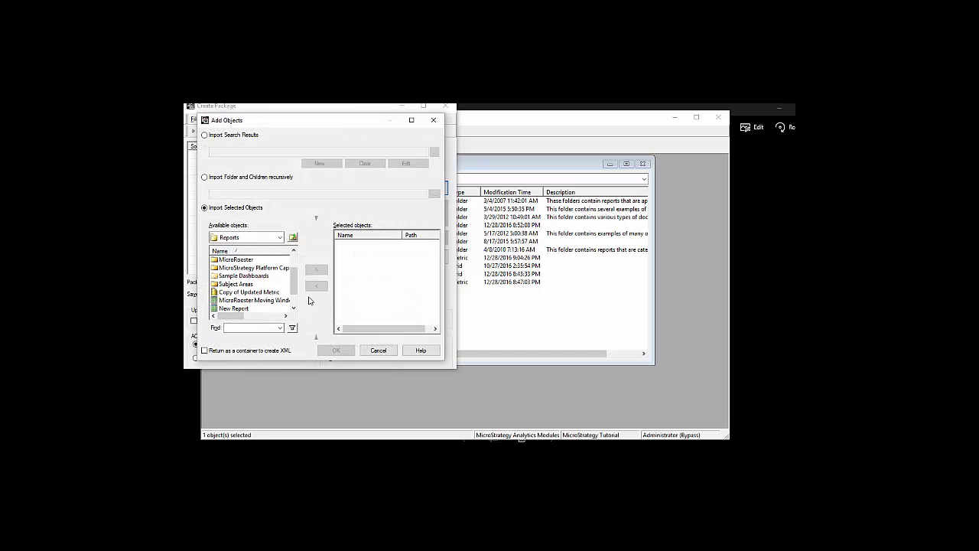
click(246, 292)
click(316, 269)
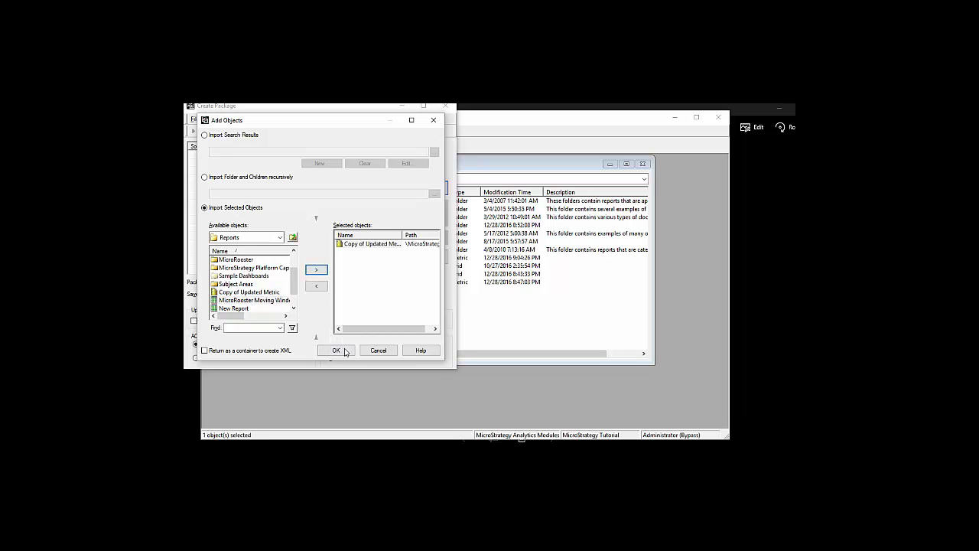
click(336, 351)
Keep Use Existing as the conflict action and build ProjectPackage.mmp, overwriting the old file
click(314, 155)
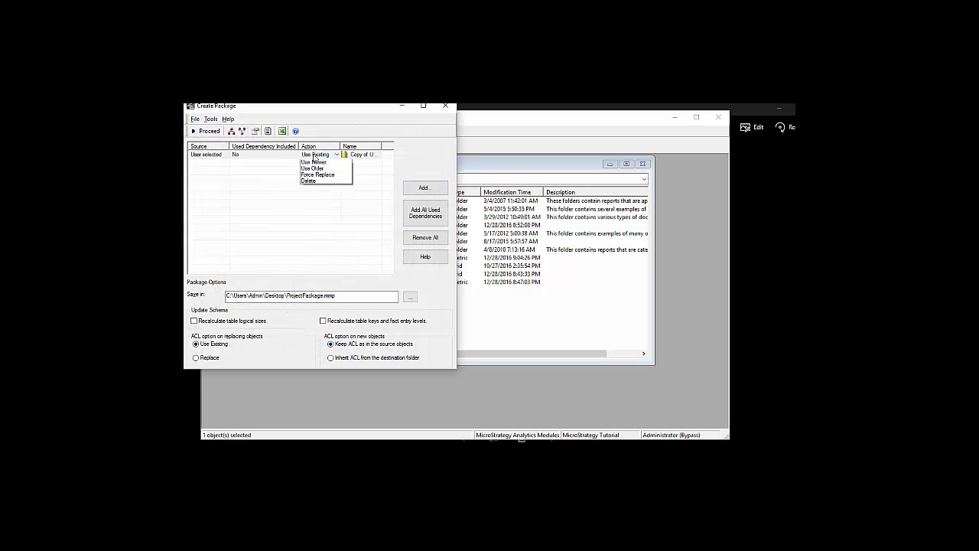
click(315, 157)
click(309, 158)
click(313, 156)
click(206, 131)
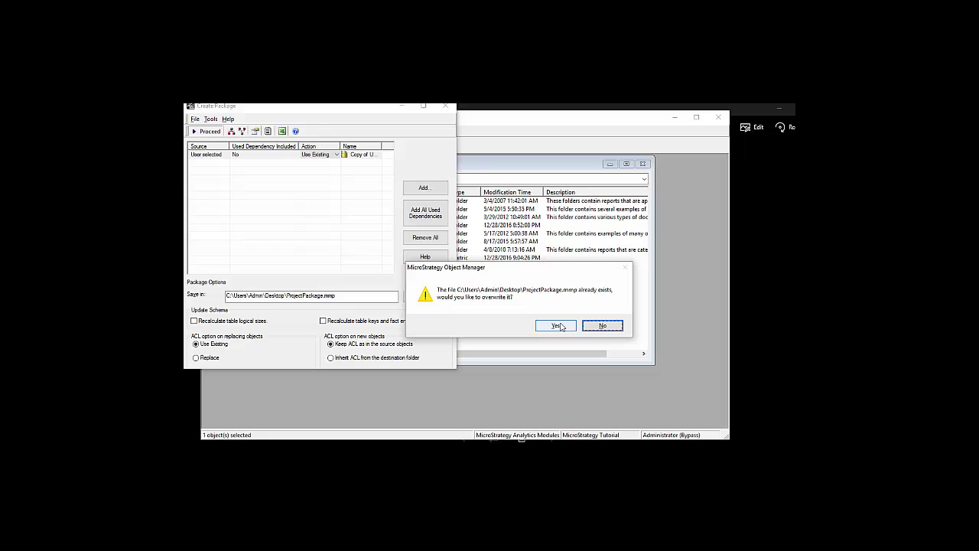
click(558, 327)
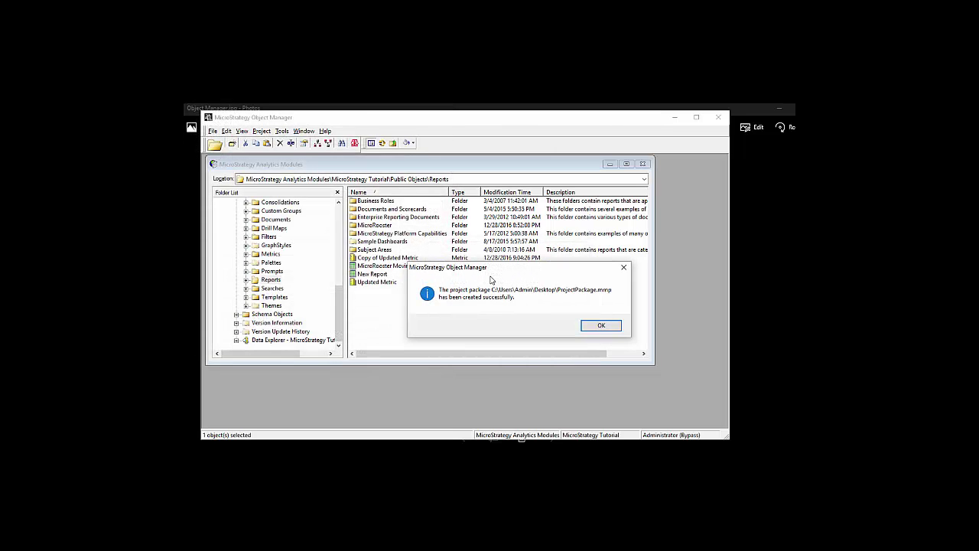
Import ProjectPackage.mmp into Duplicated MicroStrategy Tutorial and confirm the import
click(602, 325)
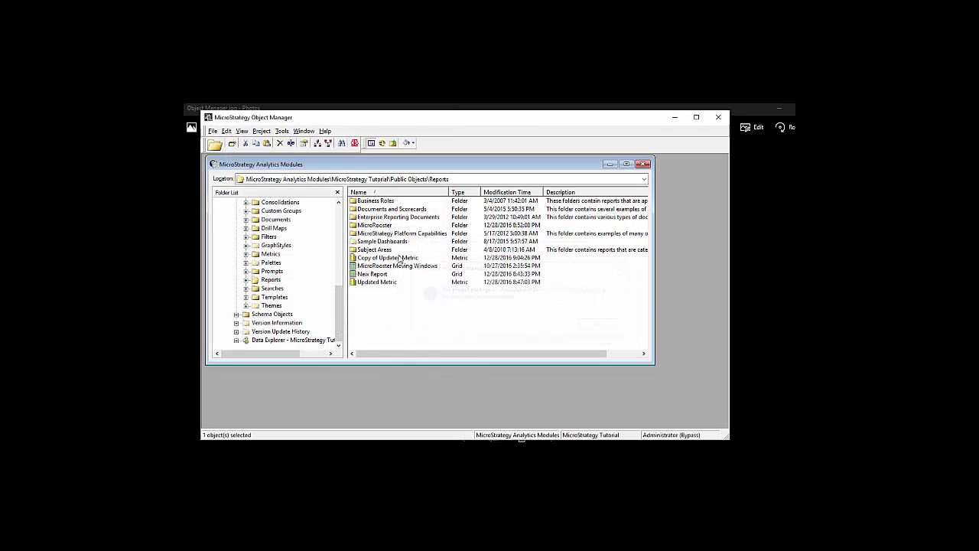
drag(341, 310, 354, 230)
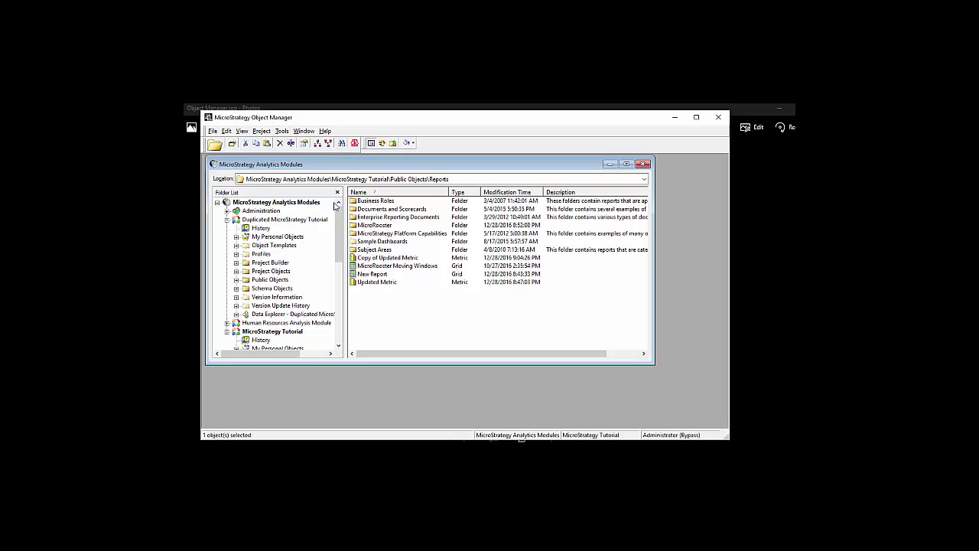
click(255, 221)
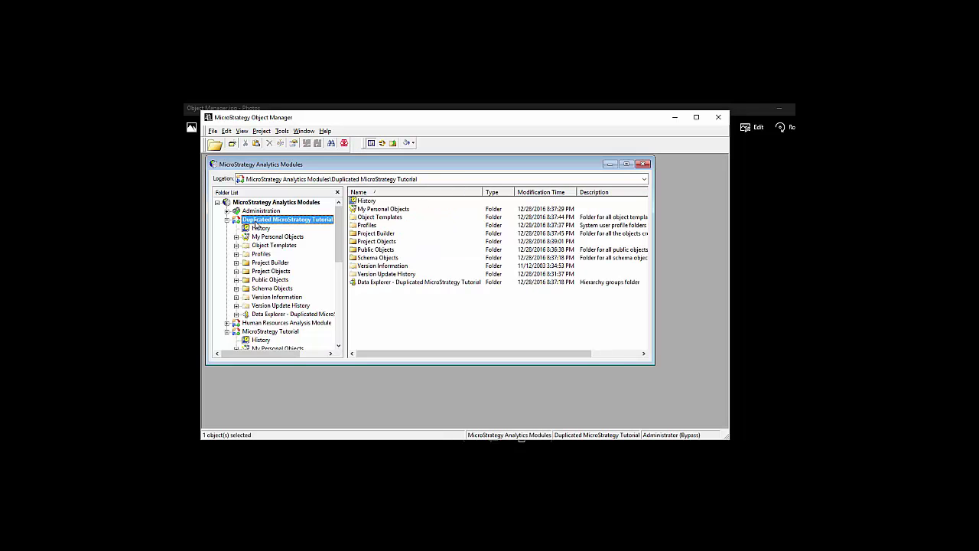
click(282, 131)
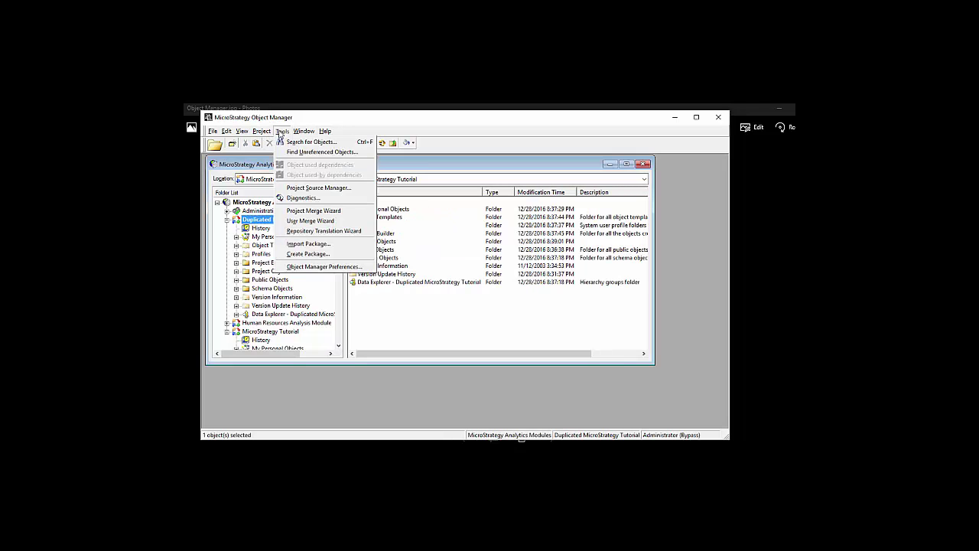
click(317, 244)
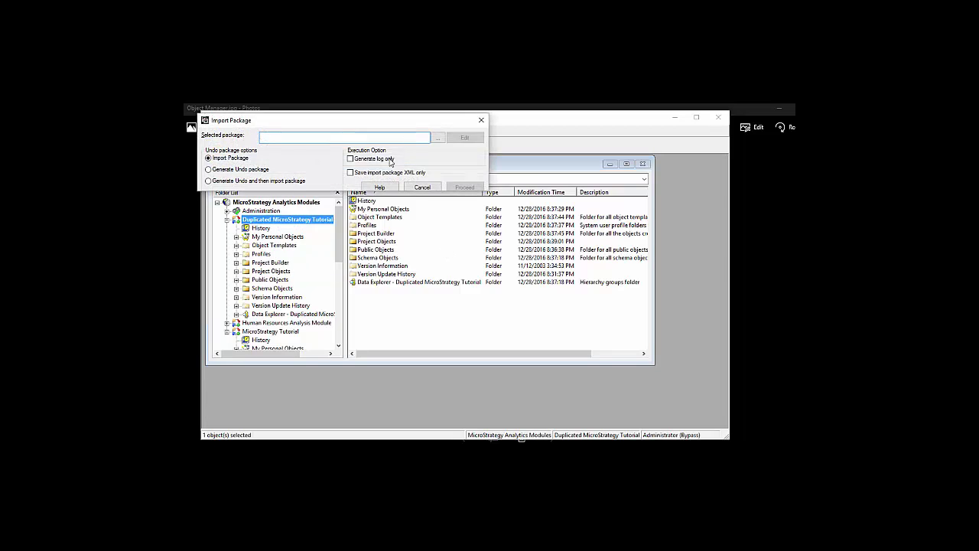
click(438, 138)
click(367, 191)
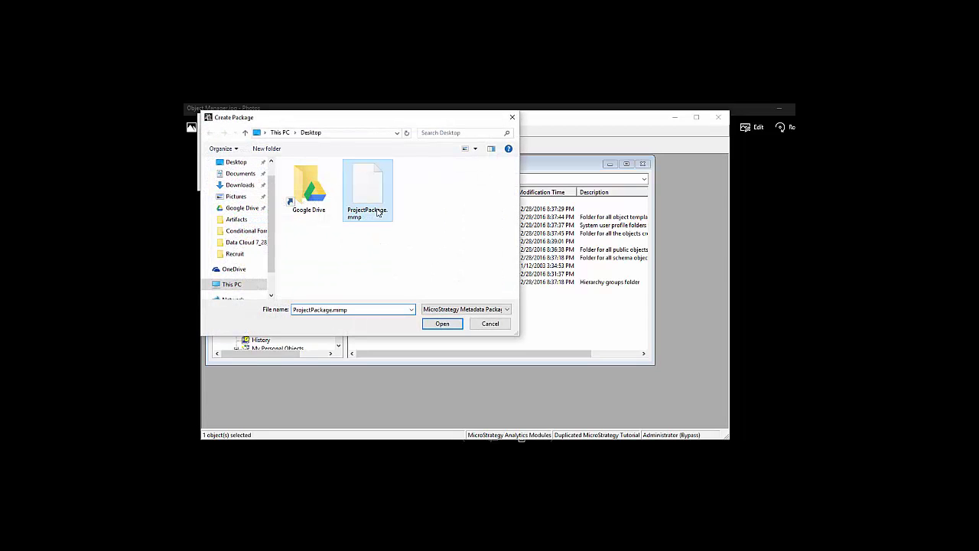
click(438, 324)
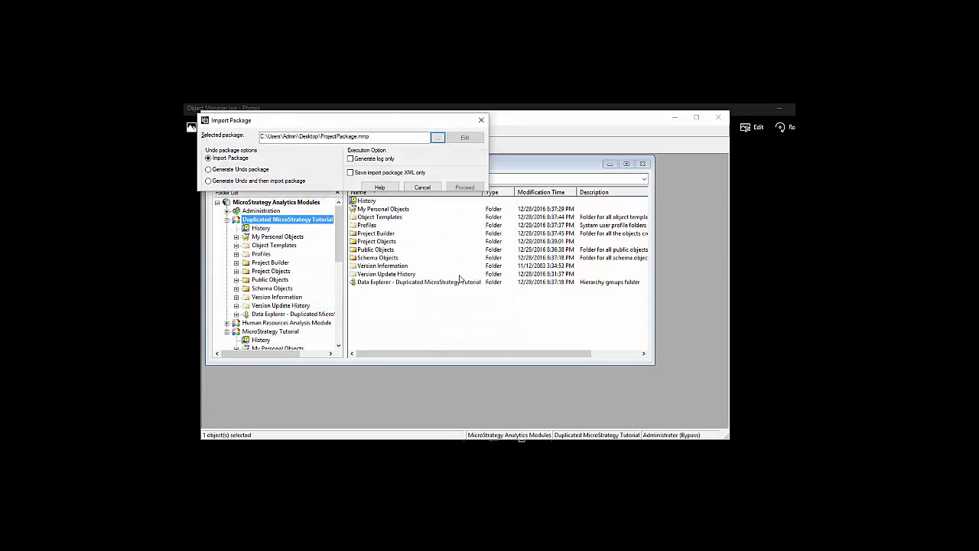
click(461, 188)
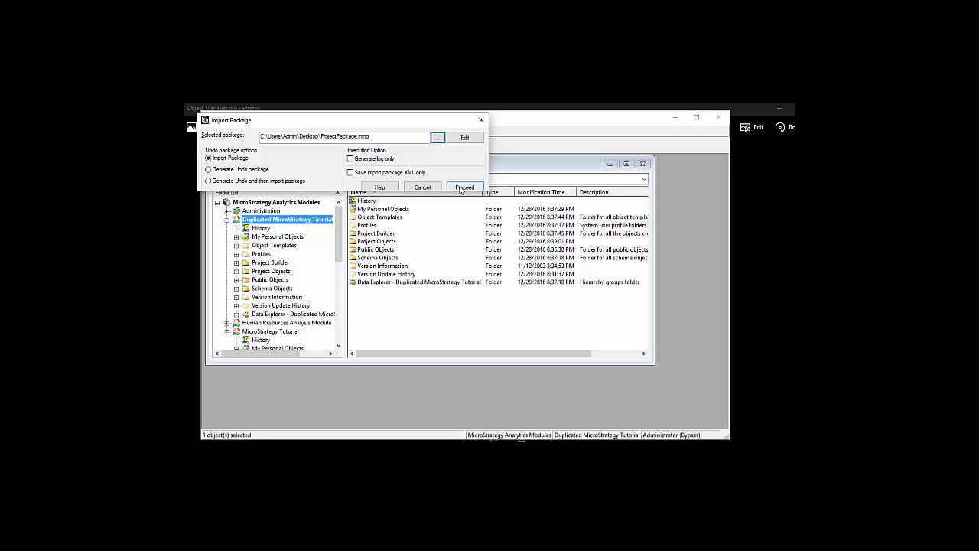
click(536, 325)
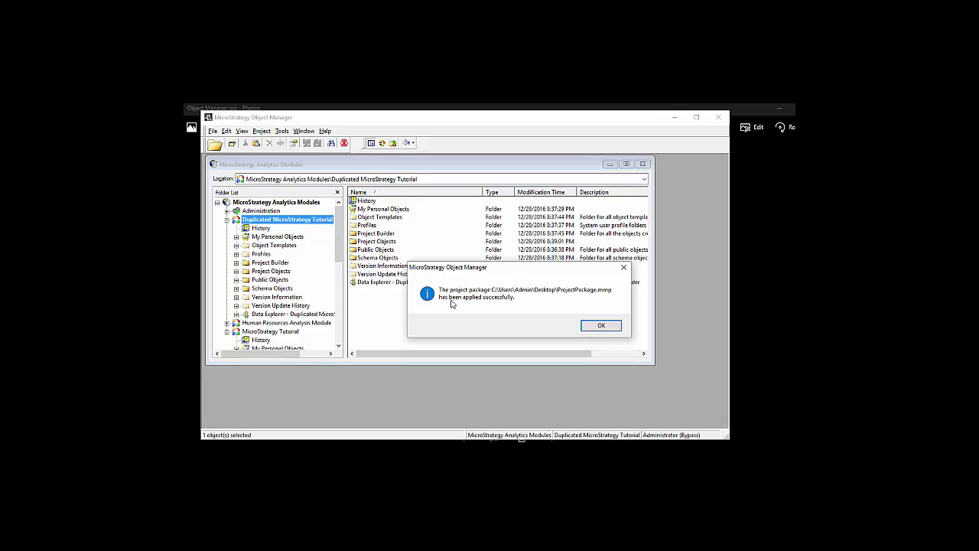
click(602, 326)
click(262, 130)
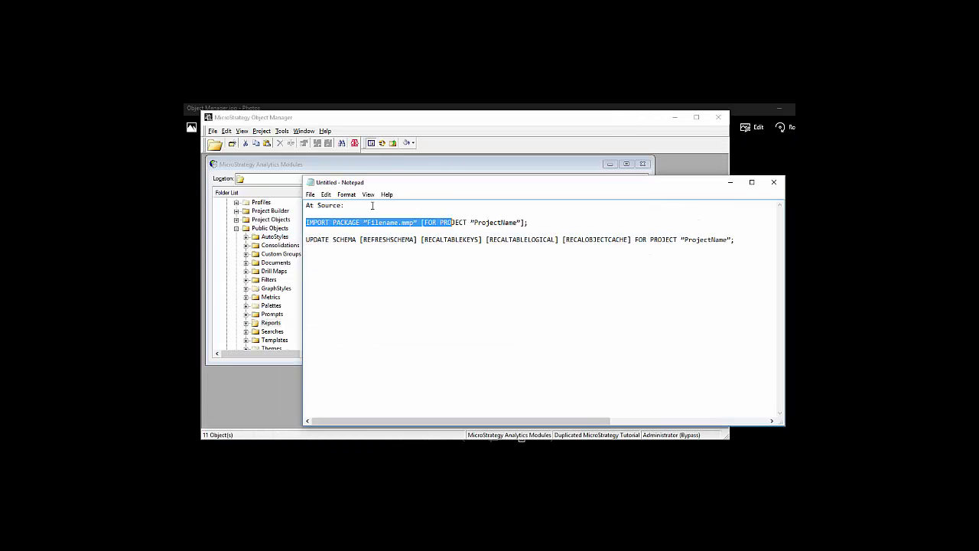
Paste the IMPORT PACKAGE command from Notepad, end it with a semicolon, and execute the script
drag(532, 223, 287, 227)
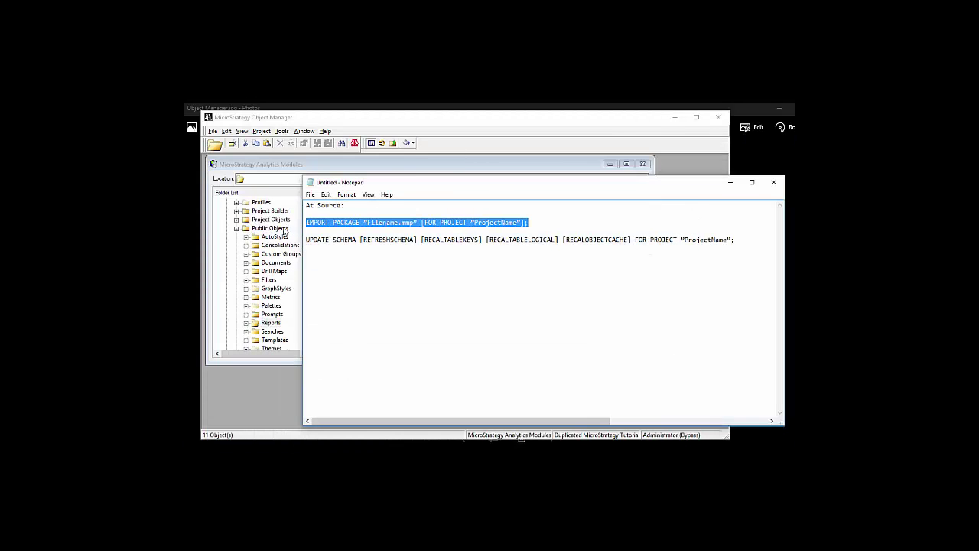
key(alt+Tab)
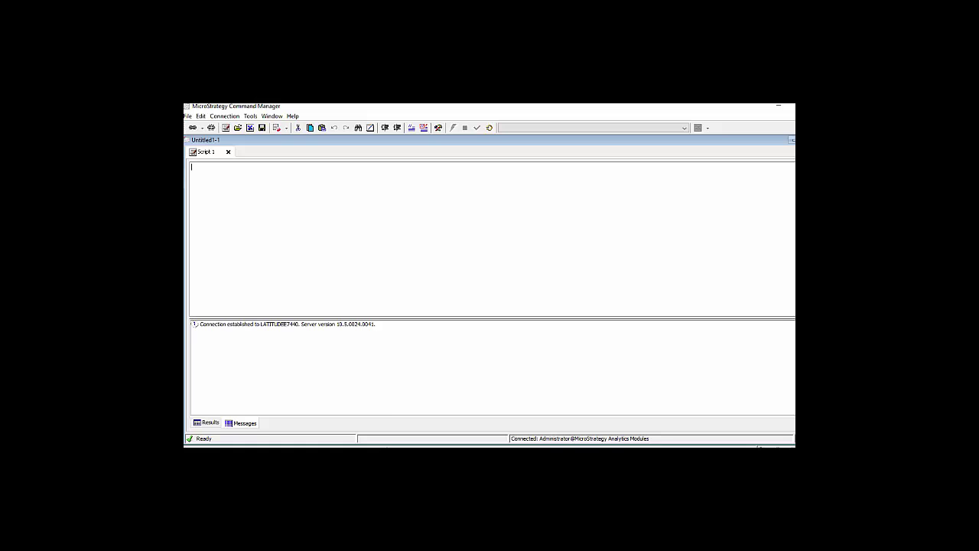
key(ctrl+v)
key(F6)
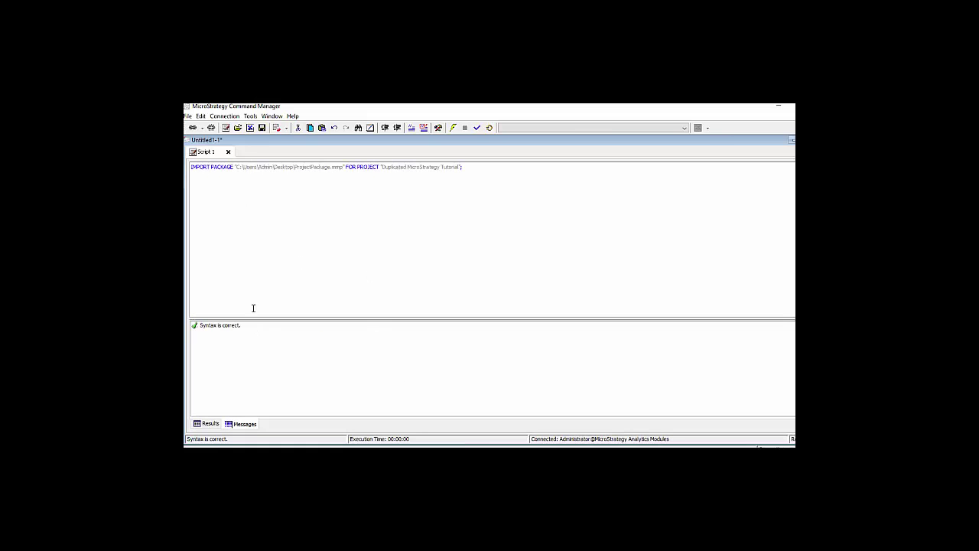
text(;)
click(453, 127)
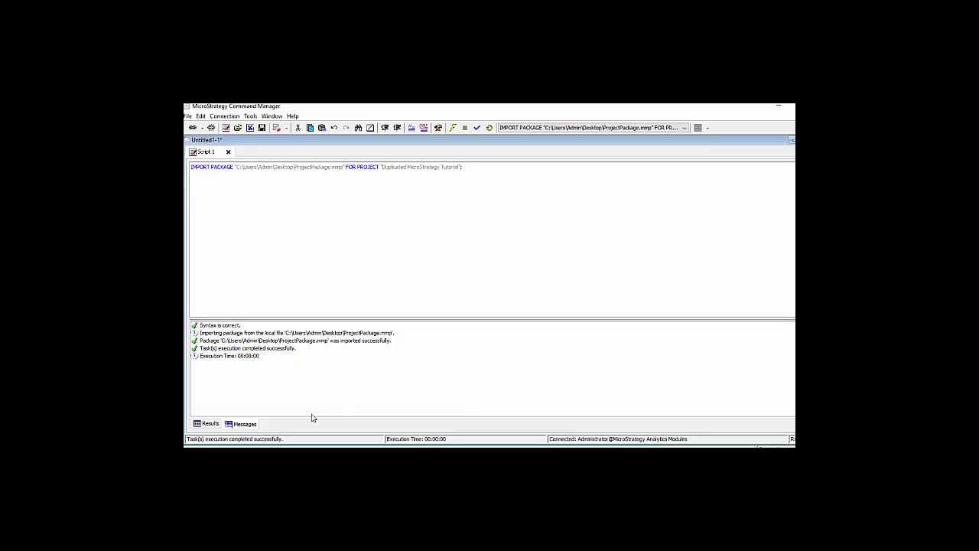
click(201, 424)
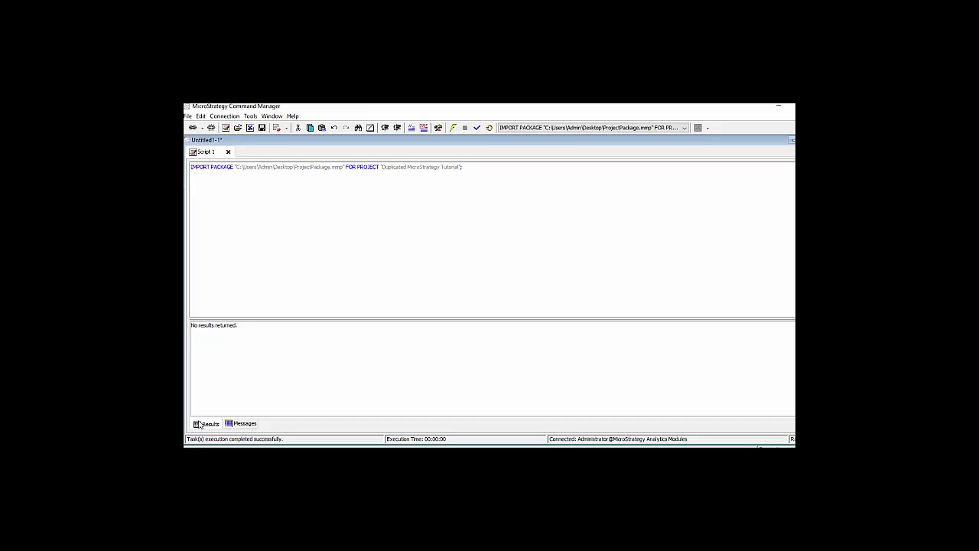
click(241, 424)
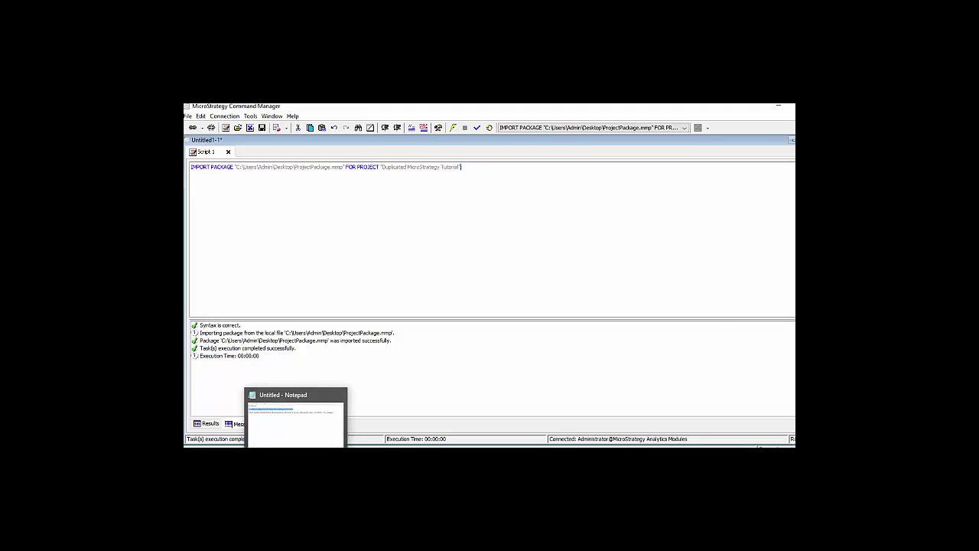
Add the UPDATE SCHEMA command from Notepad to the script and execute it
click(295, 417)
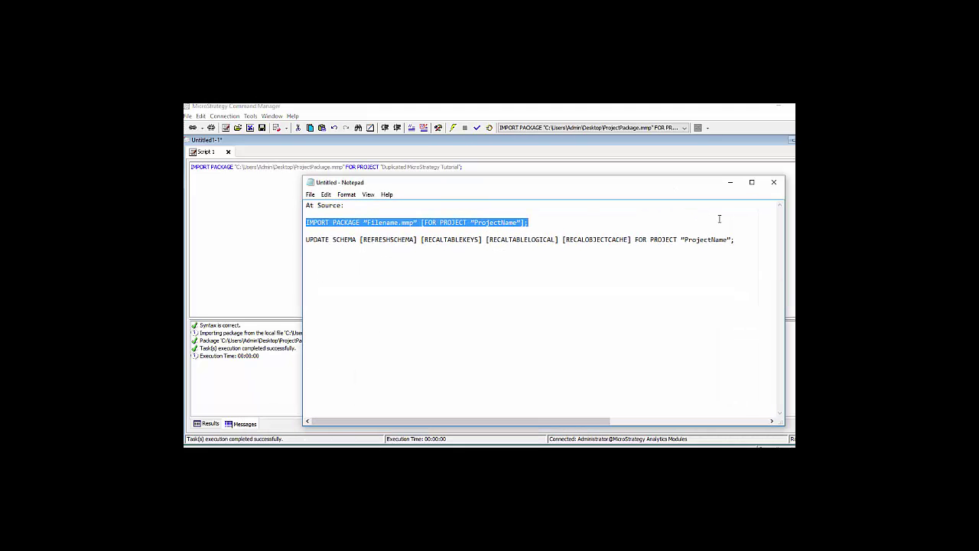
click(678, 240)
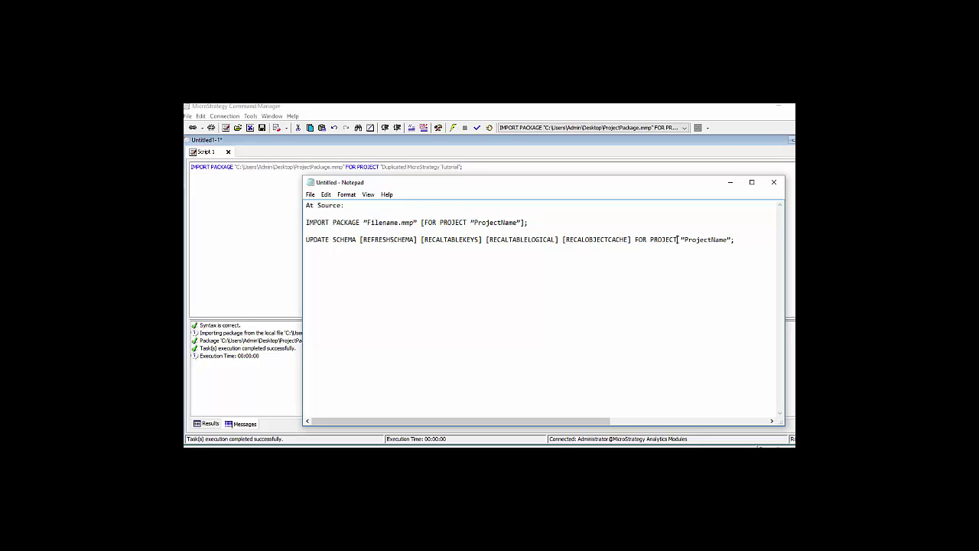
drag(678, 240, 275, 242)
key(ctrl+c)
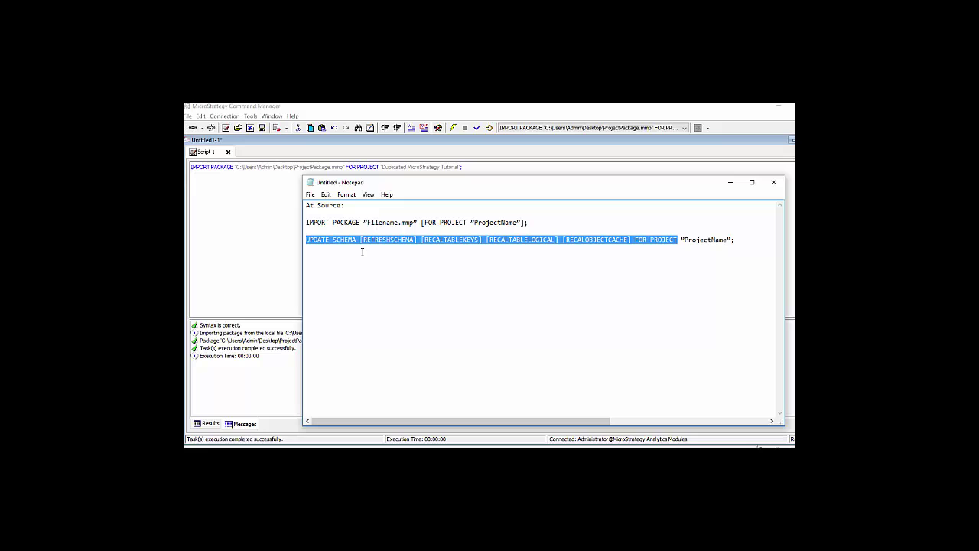
click(355, 196)
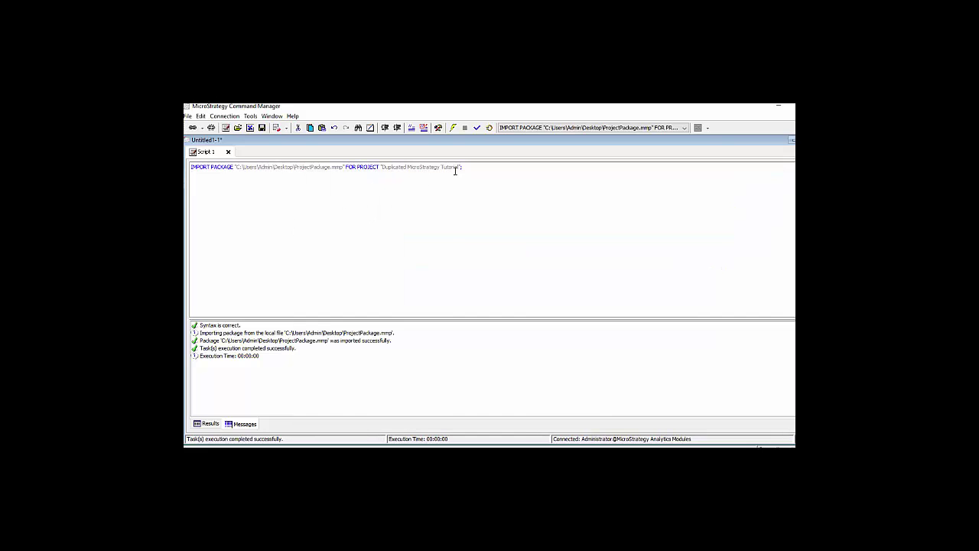
key(Return)
key(ctrl+v)
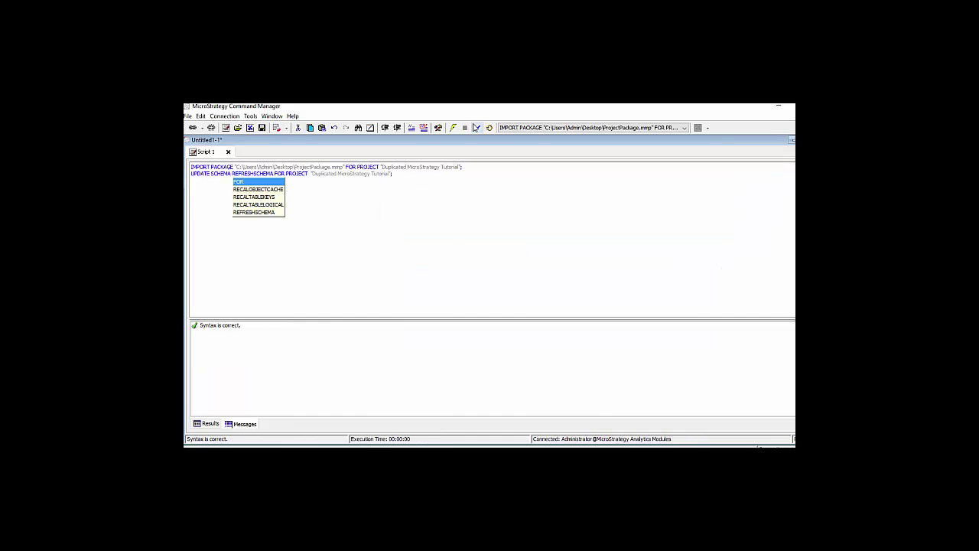
click(453, 127)
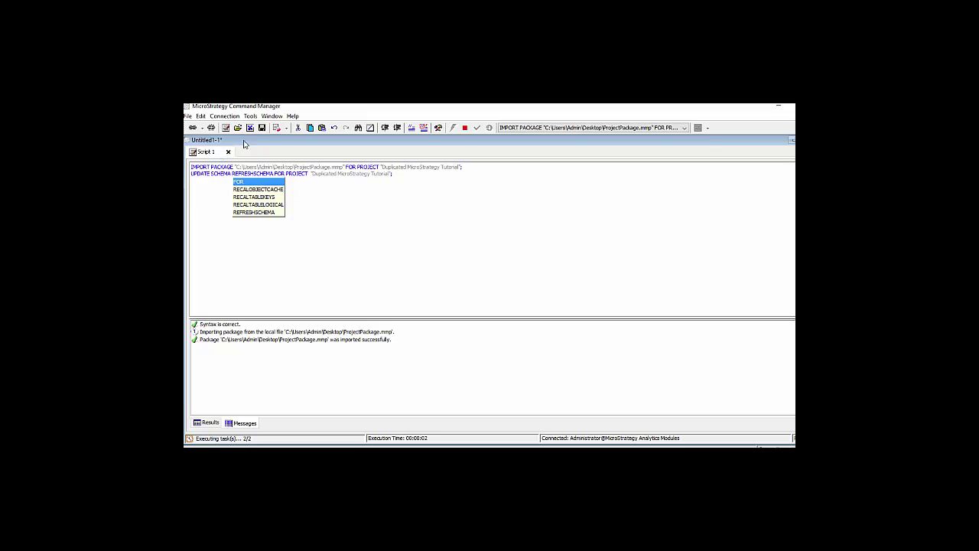
Start a new empty procedure from the File menu
click(189, 115)
click(189, 116)
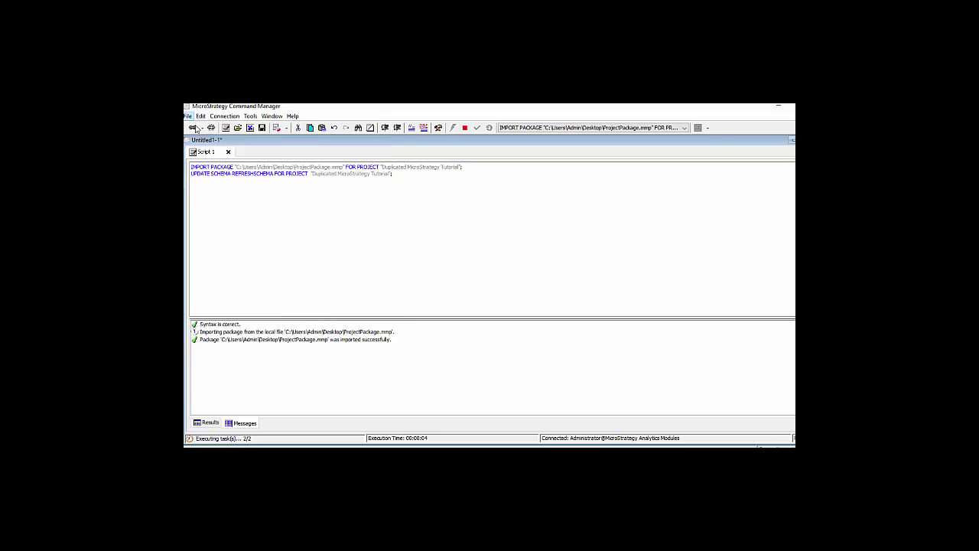
click(200, 116)
mouse_move(189, 115)
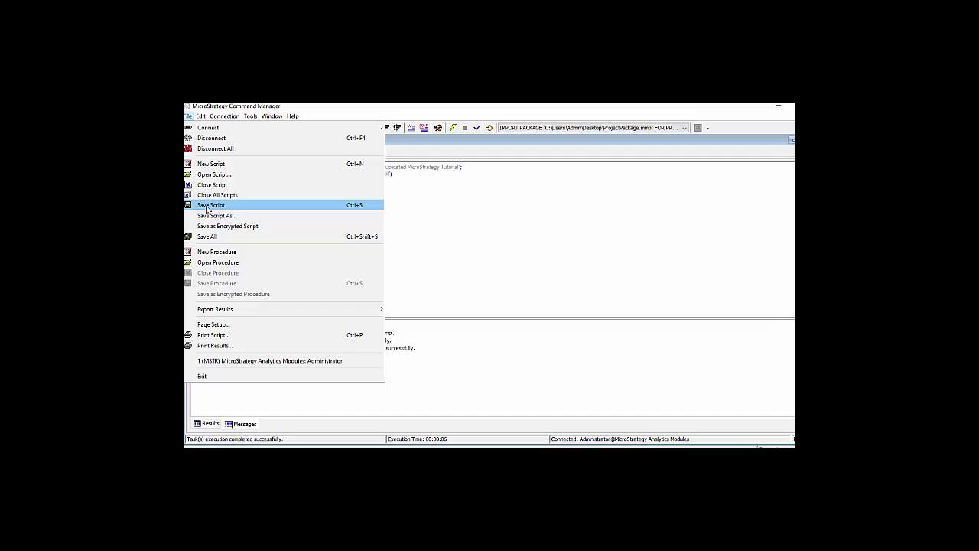
click(211, 252)
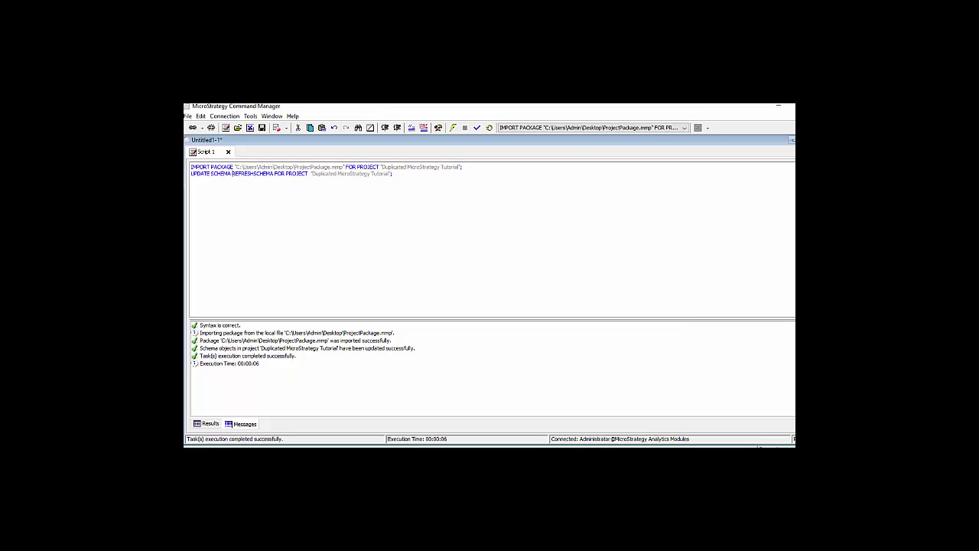